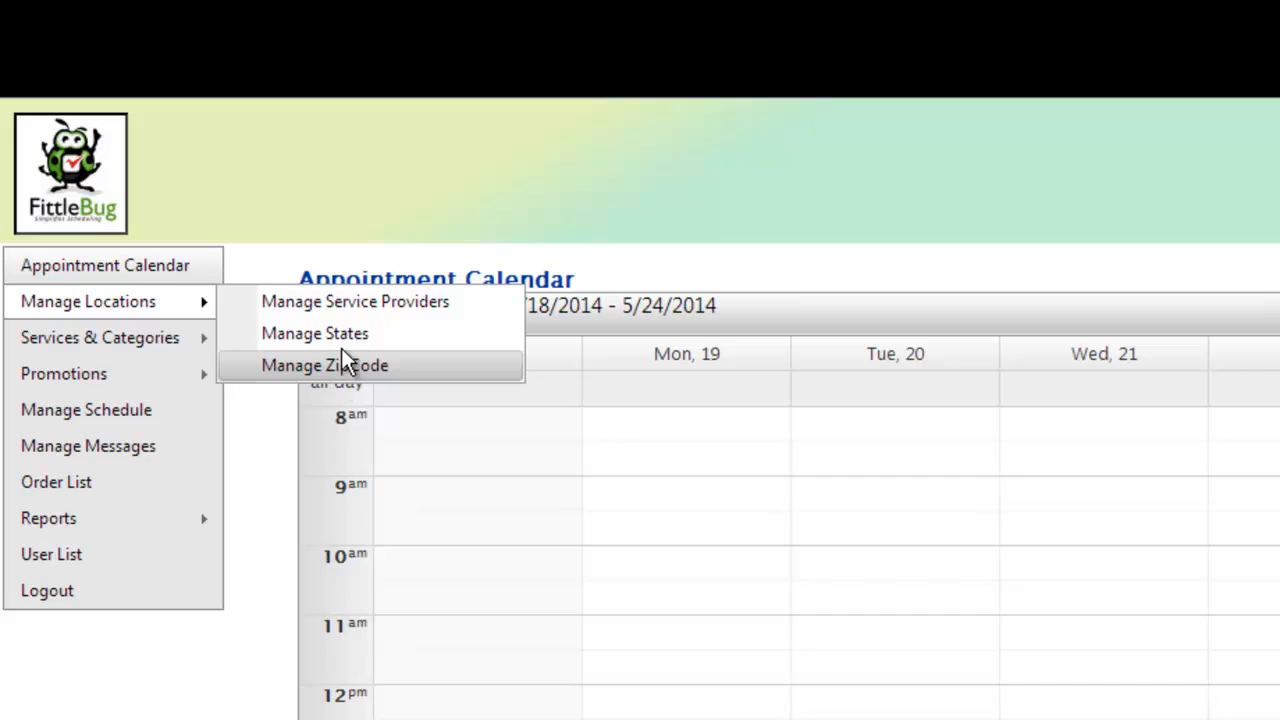
Step: Open the Training Carpets service provider record for editing and review its company and contact details
{"action": "left_click", "coordinate": [357, 305]}
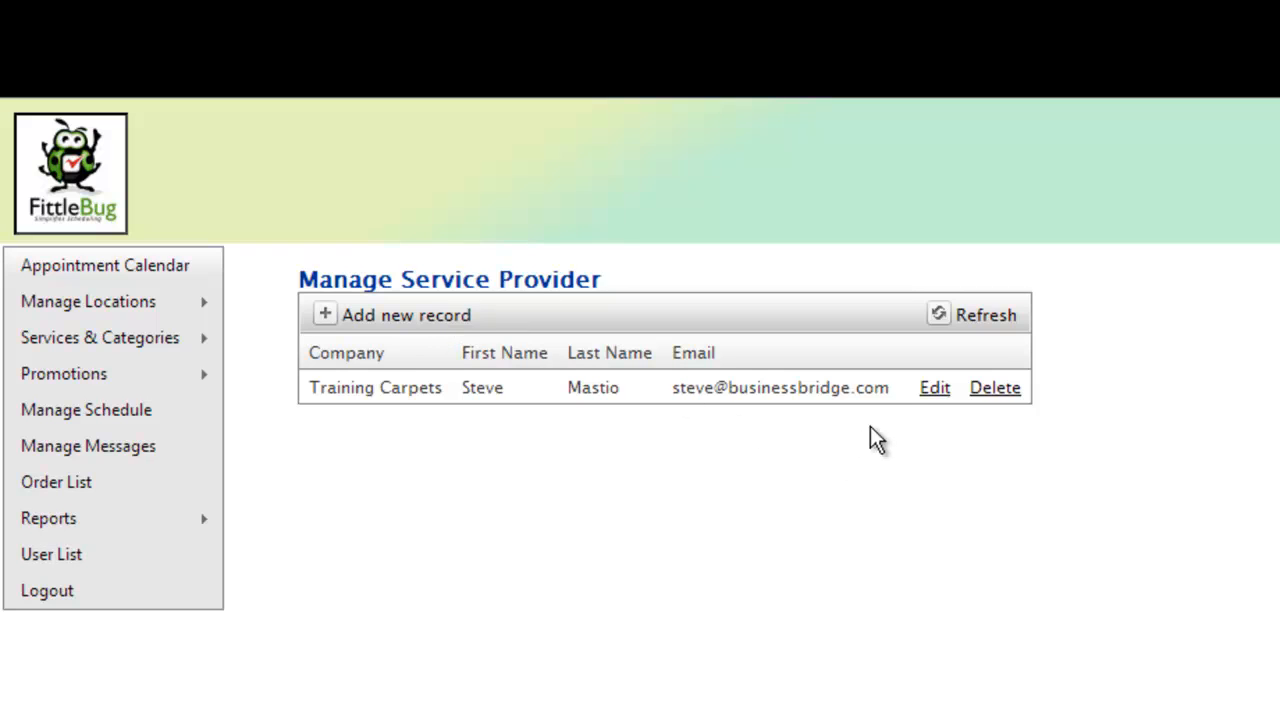
{"action": "left_click", "coordinate": [924, 388]}
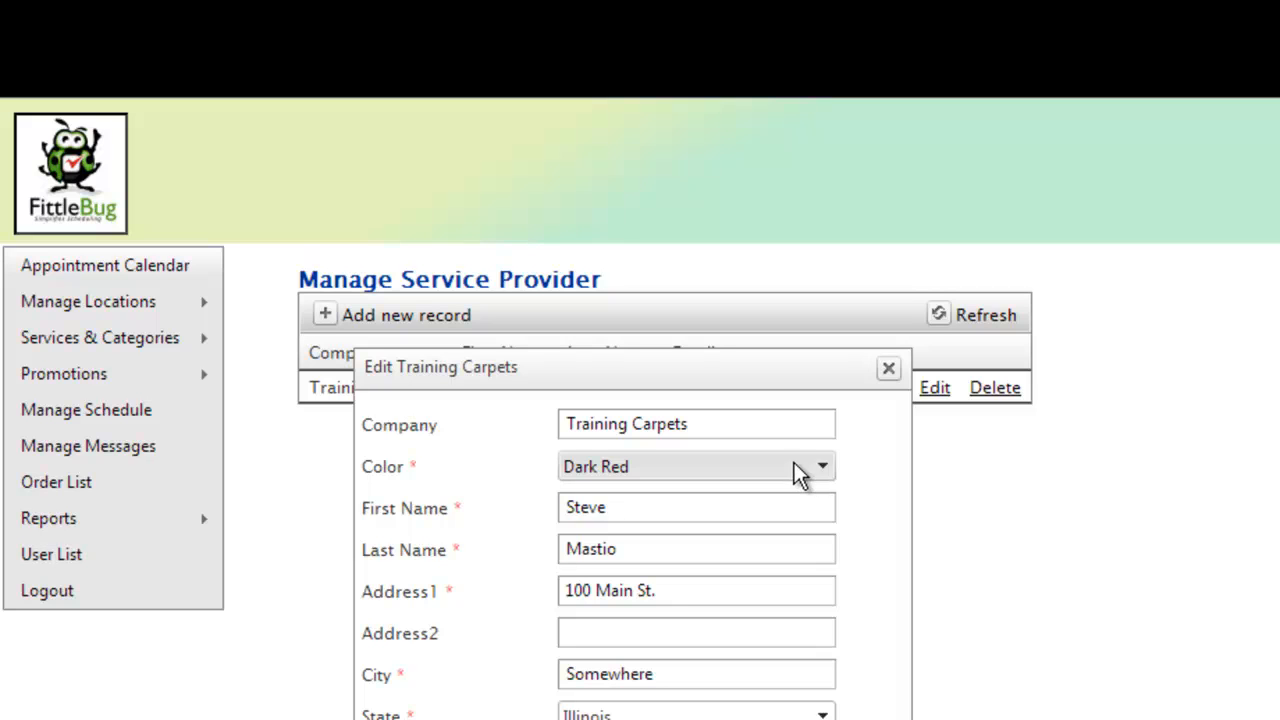
{"action": "scroll", "coordinate": [775, 562], "scroll_direction": "down", "scroll_amount": 2}
{"action": "scroll", "coordinate": [771, 578], "scroll_direction": "down", "scroll_amount": 2}
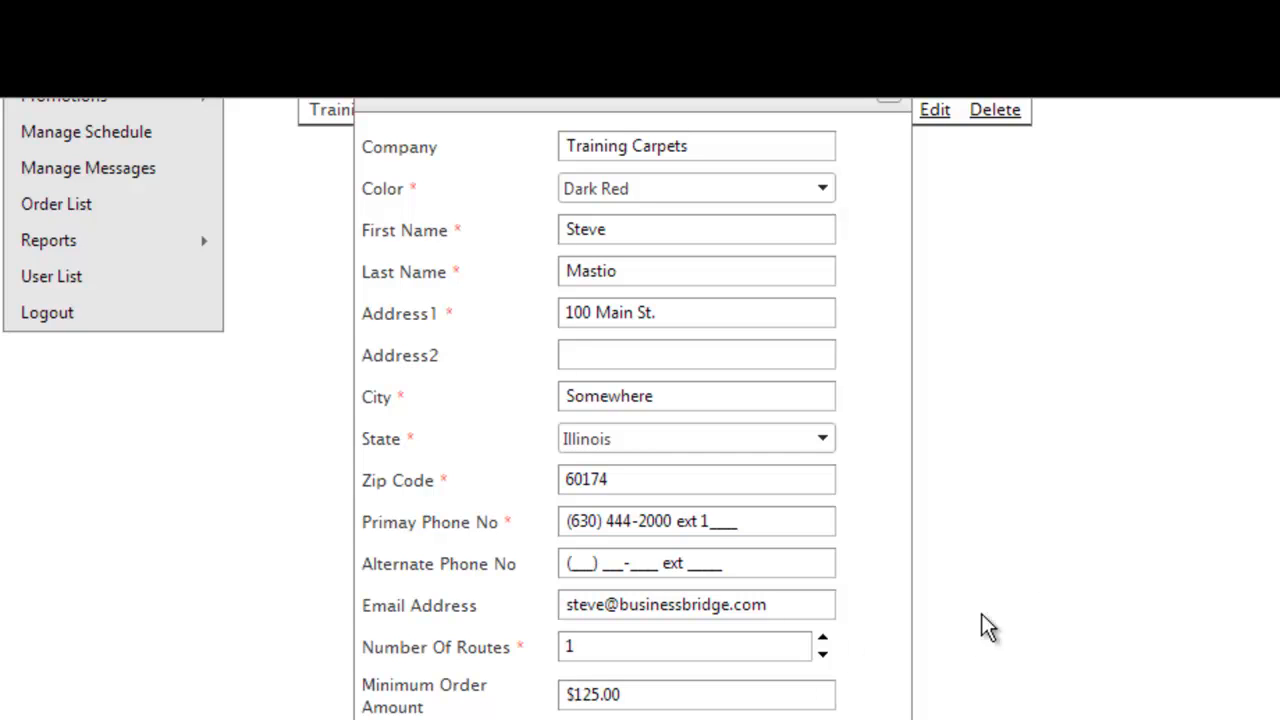
Step: Review the provider's minimum order amount and working hours, and view the available weekday start times
{"action": "left_click", "coordinate": [793, 697]}
{"action": "left_click", "coordinate": [1064, 583]}
{"action": "scroll", "coordinate": [990, 591], "scroll_direction": "down", "scroll_amount": 3}
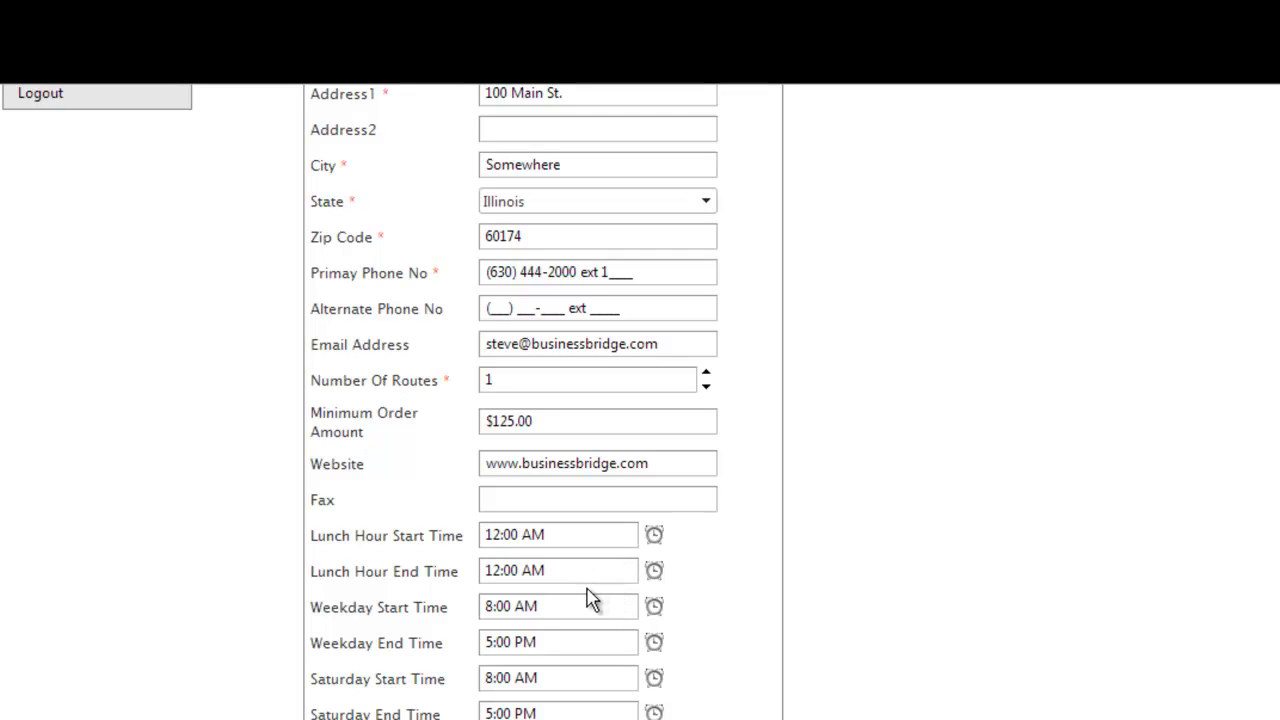
{"action": "left_click", "coordinate": [653, 610]}
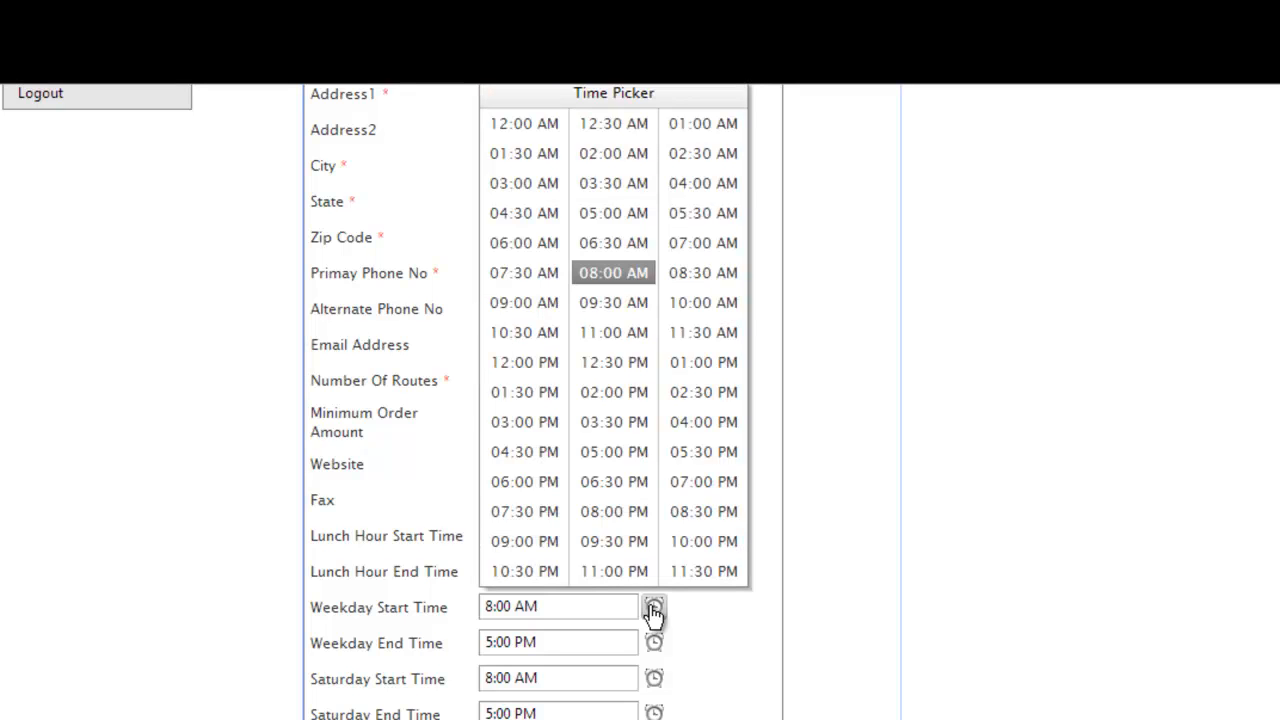
{"action": "left_click", "coordinate": [708, 648]}
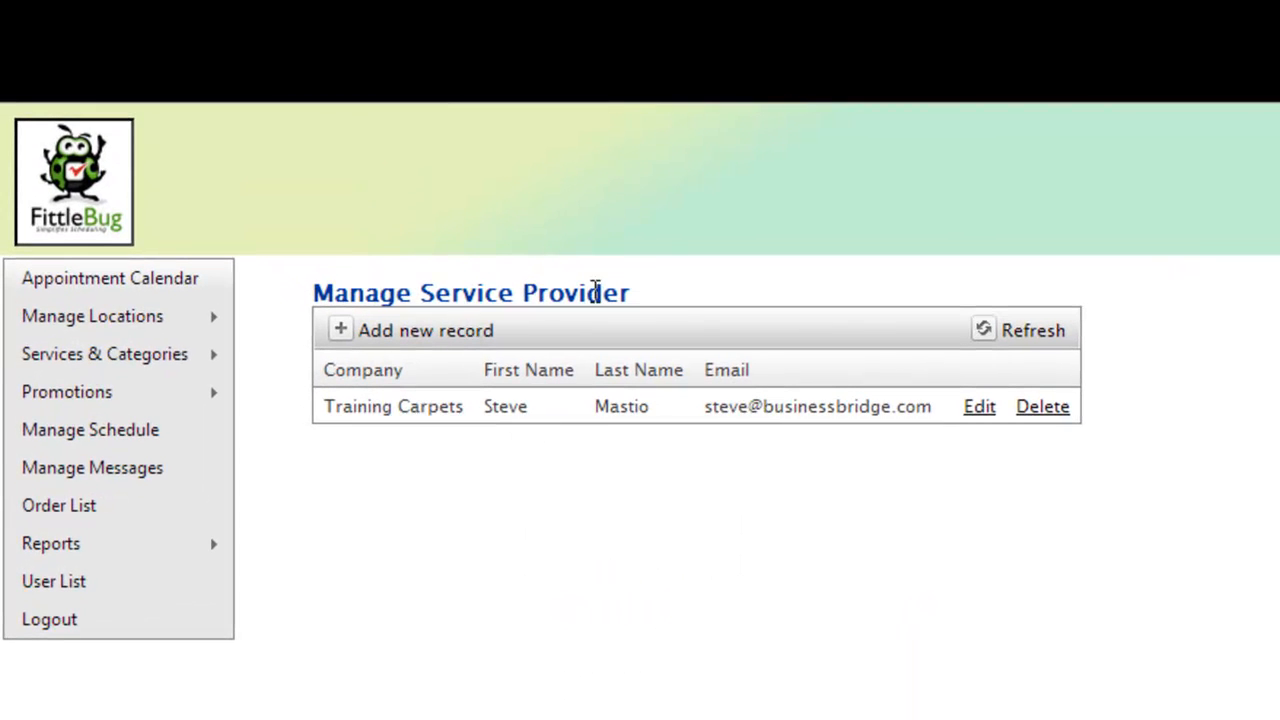
Step: Open the state management list and look through the states it contains
{"action": "mouse_move", "coordinate": [200, 322]}
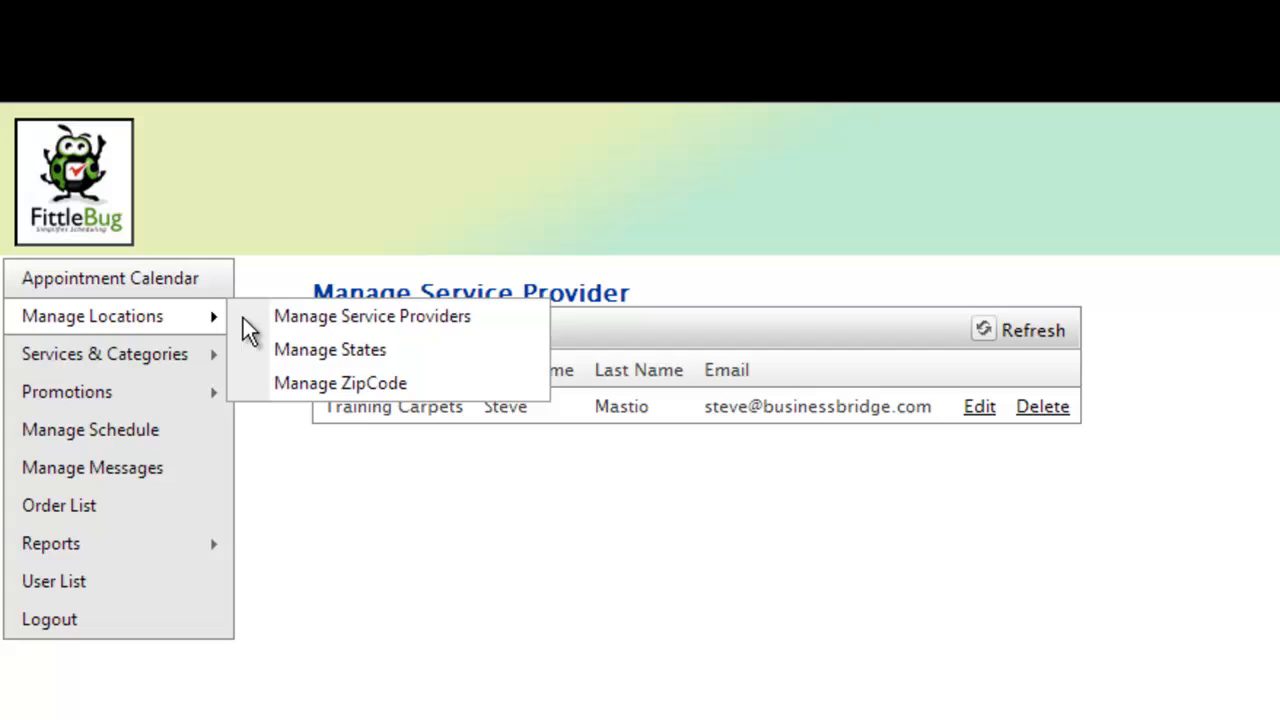
{"action": "left_click", "coordinate": [295, 349]}
{"action": "scroll", "coordinate": [842, 557], "scroll_direction": "down", "scroll_amount": 3}
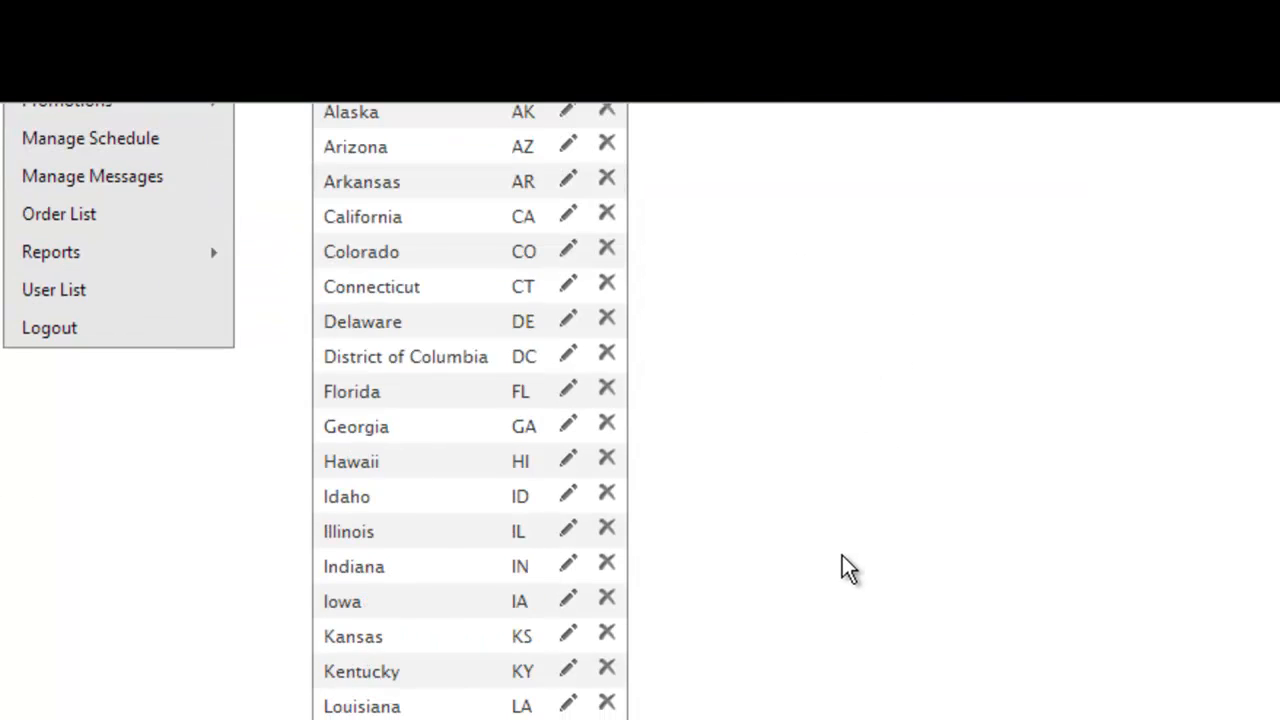
{"action": "scroll", "coordinate": [840, 558], "scroll_direction": "down", "scroll_amount": 8}
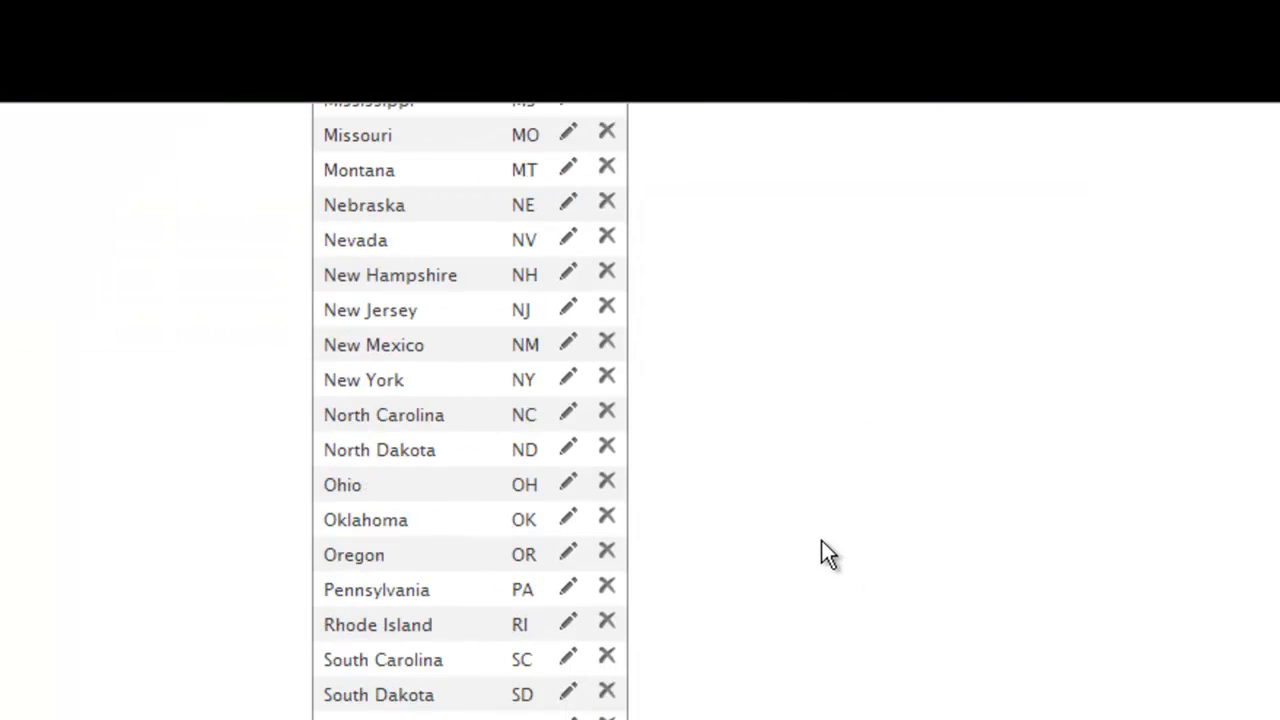
{"action": "scroll", "coordinate": [827, 552], "scroll_direction": "up", "scroll_amount": 11}
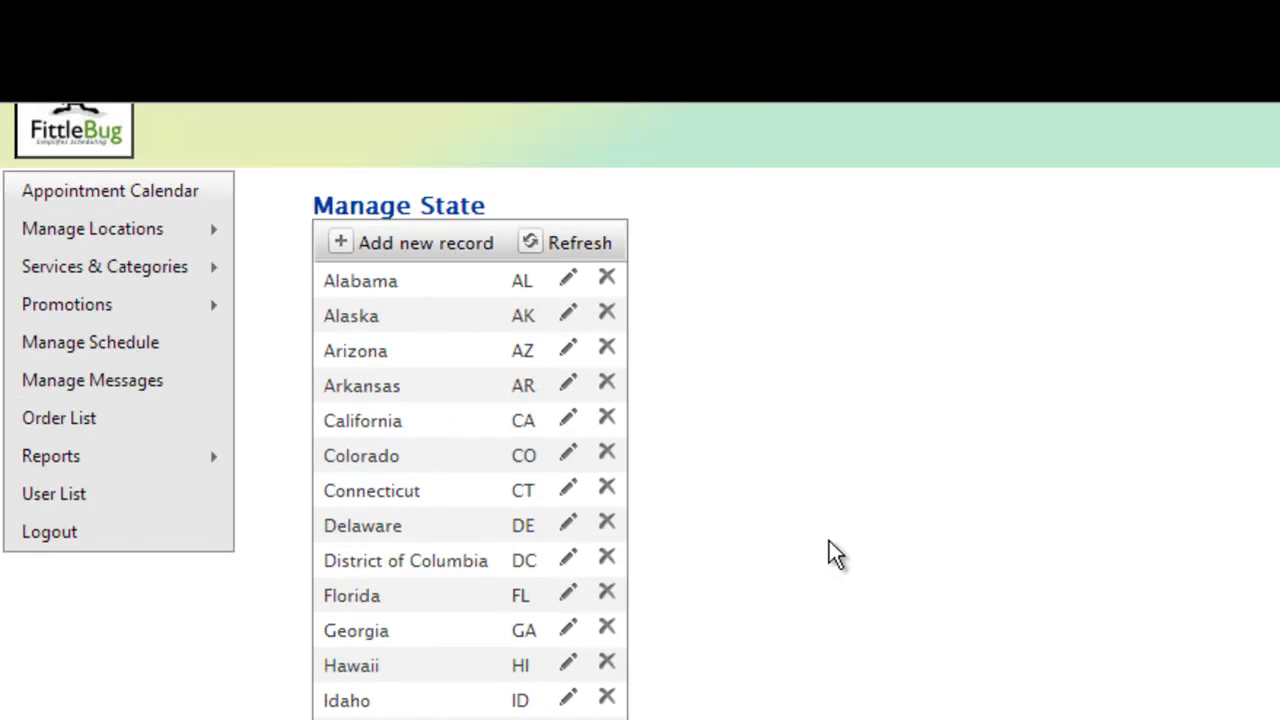
{"action": "scroll", "coordinate": [829, 541], "scroll_direction": "up", "scroll_amount": 1}
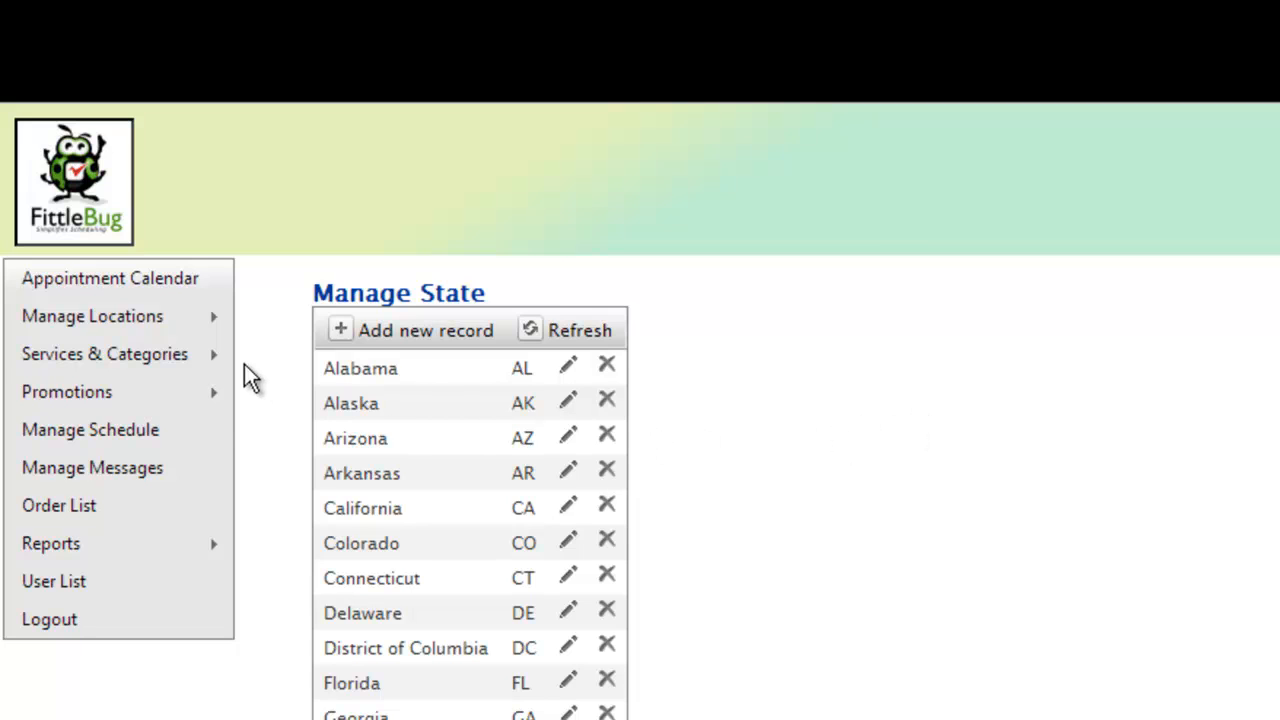
Step: Go to zip code management and start a new record with the zip code 12345
{"action": "mouse_move", "coordinate": [202, 357]}
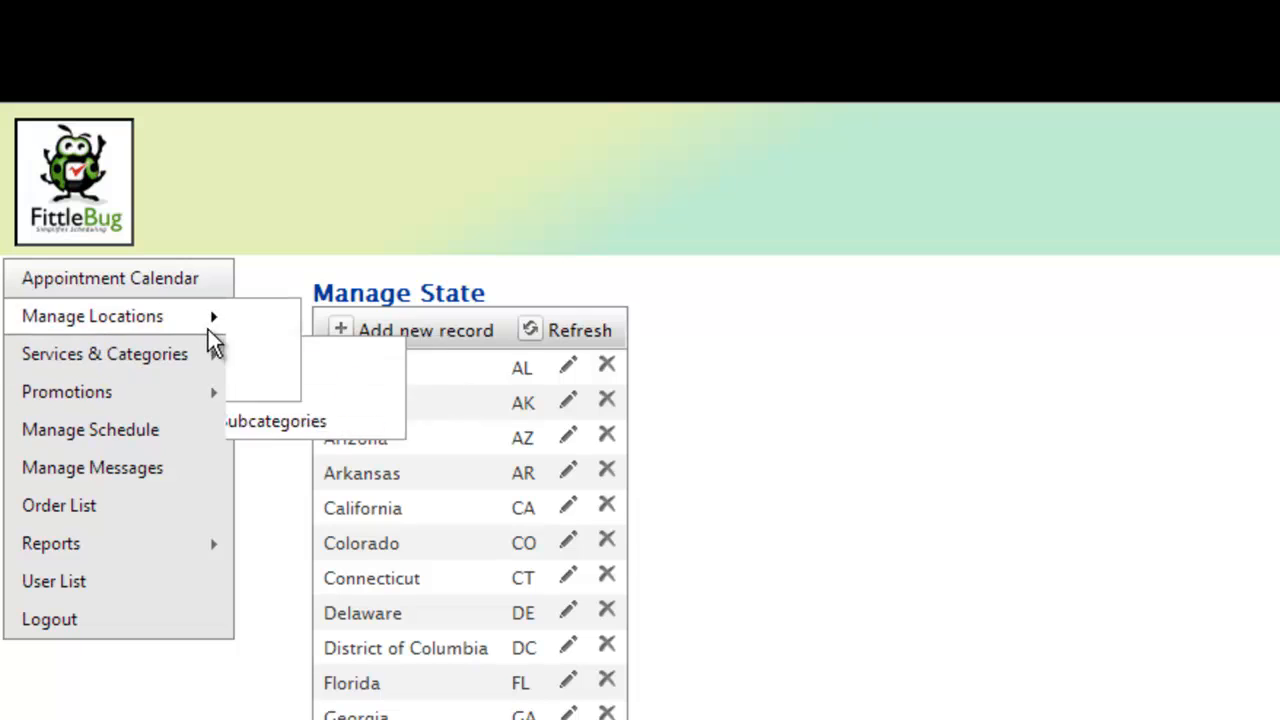
{"action": "mouse_move", "coordinate": [235, 317]}
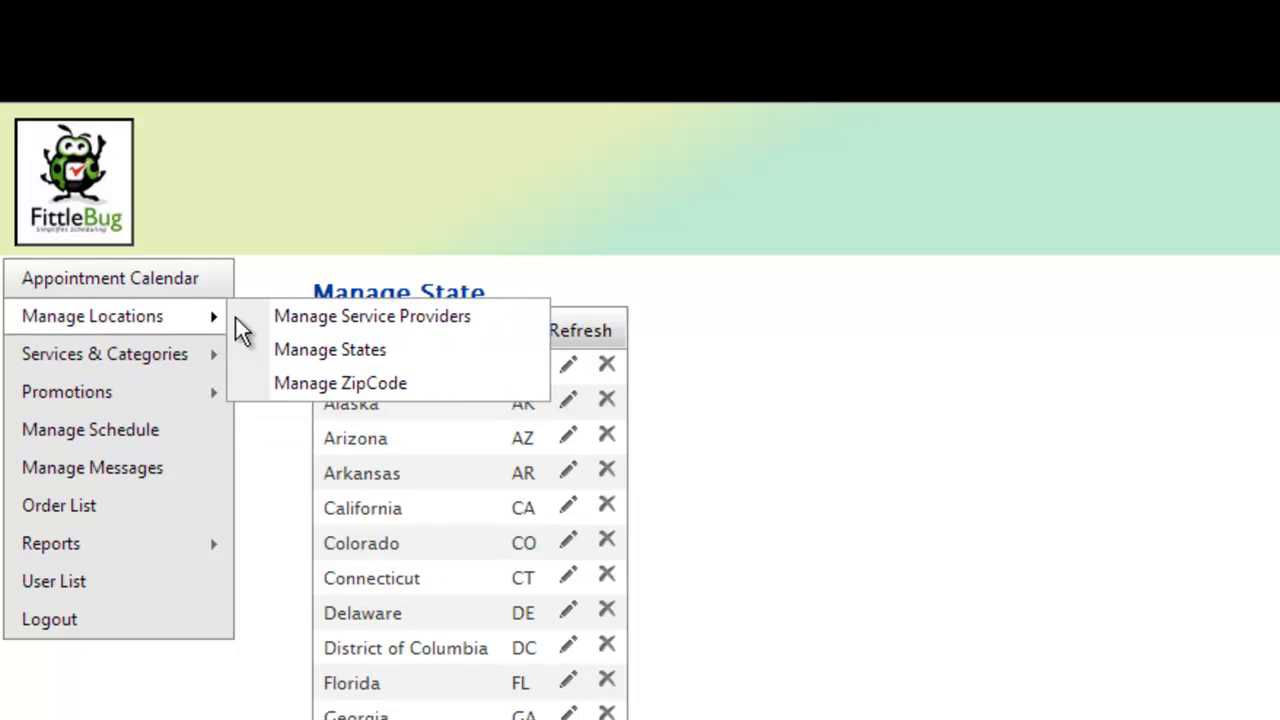
{"action": "left_click", "coordinate": [298, 383]}
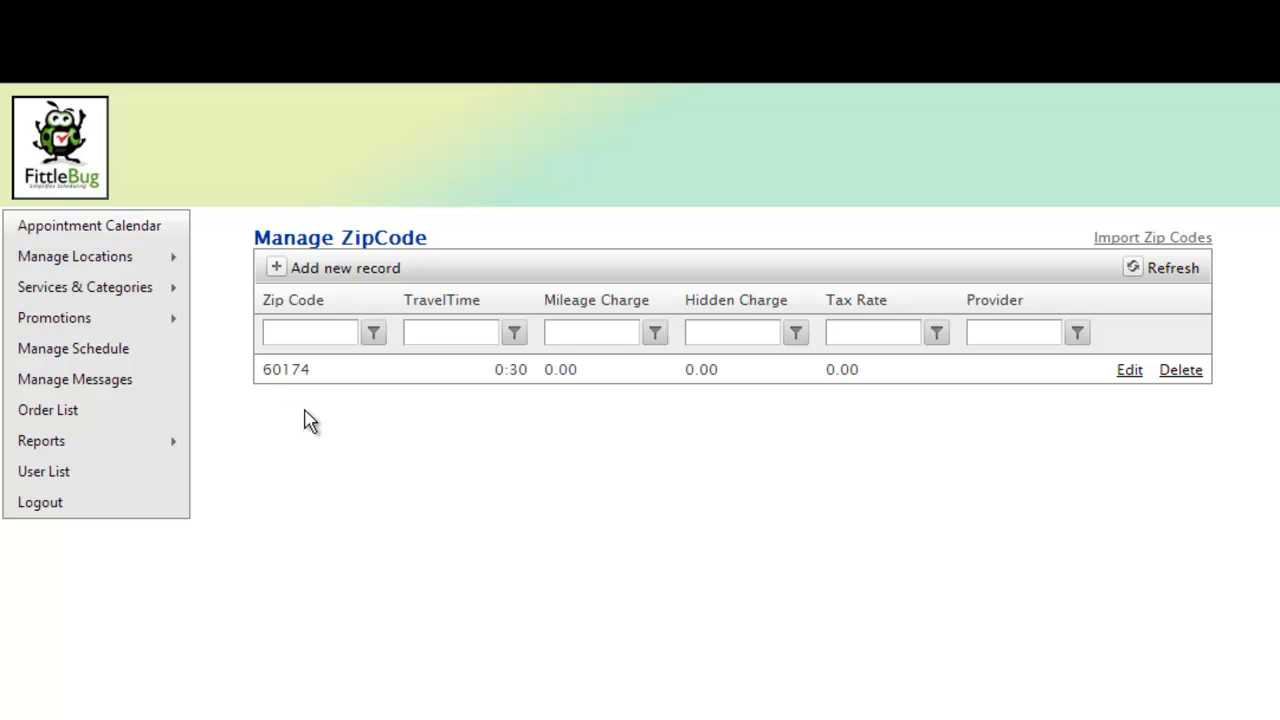
{"action": "left_click", "coordinate": [350, 270]}
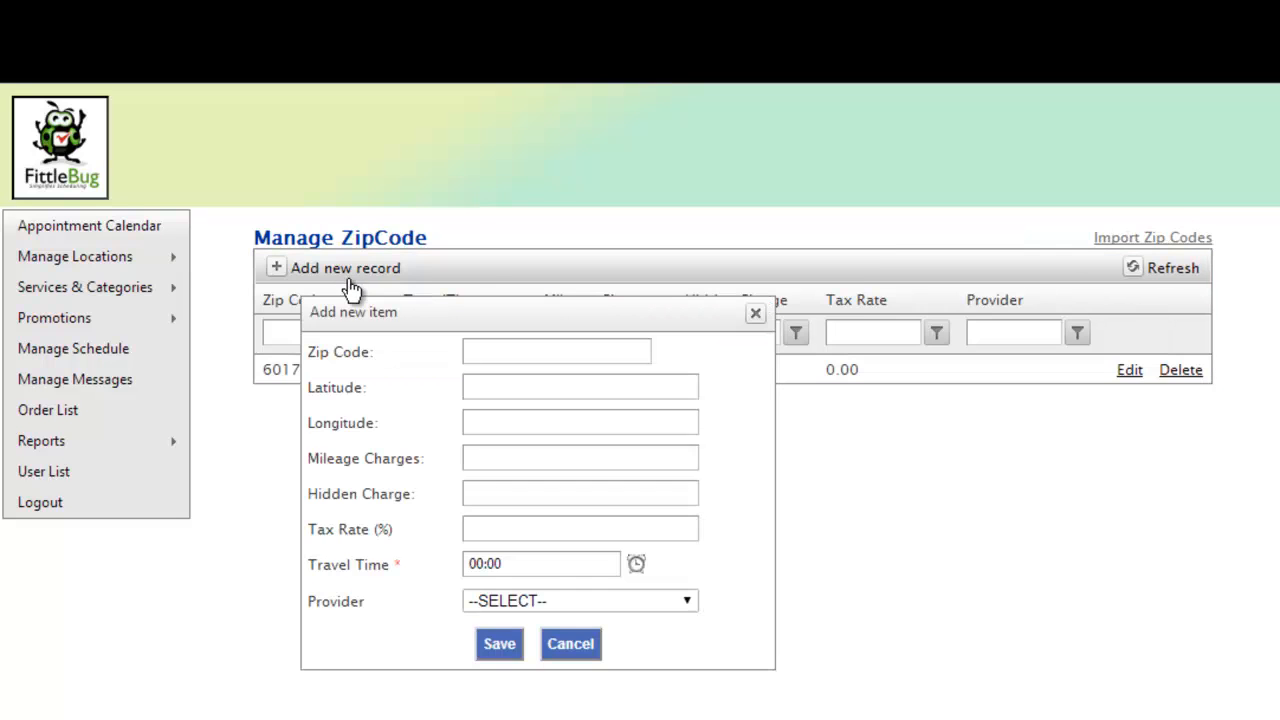
{"action": "left_click", "coordinate": [569, 352]}
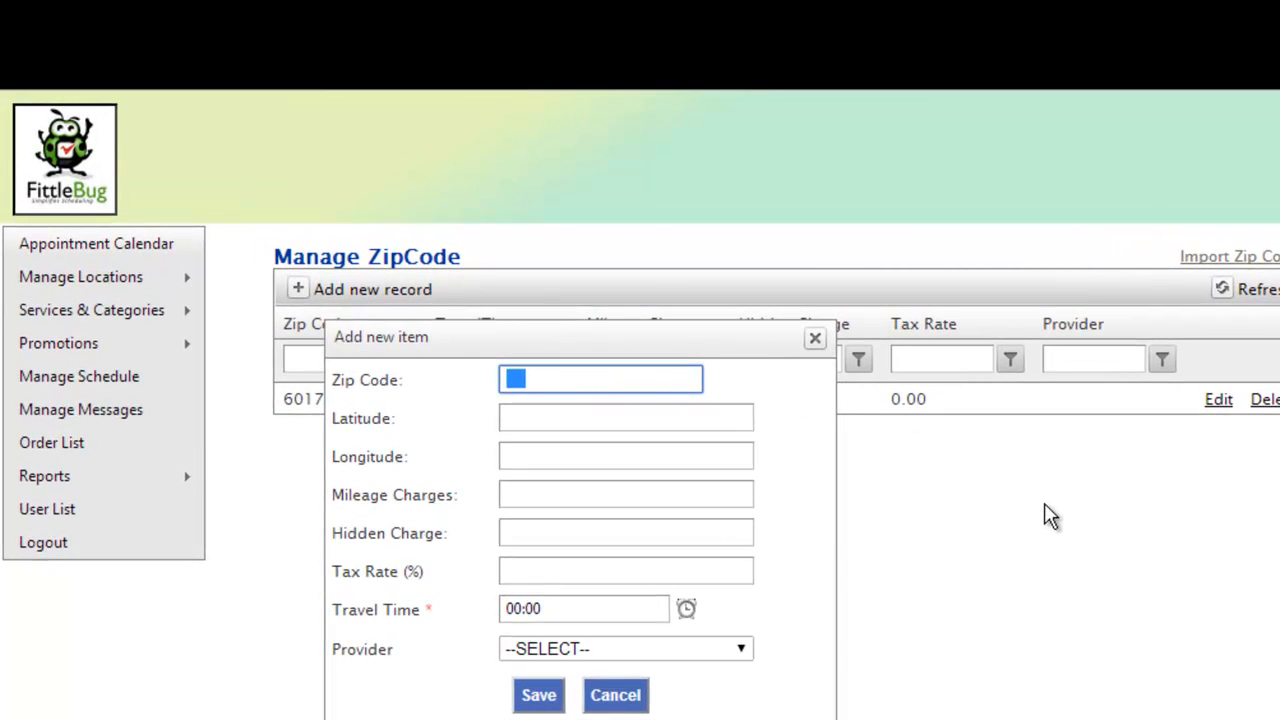
{"action": "type", "text": "12345"}
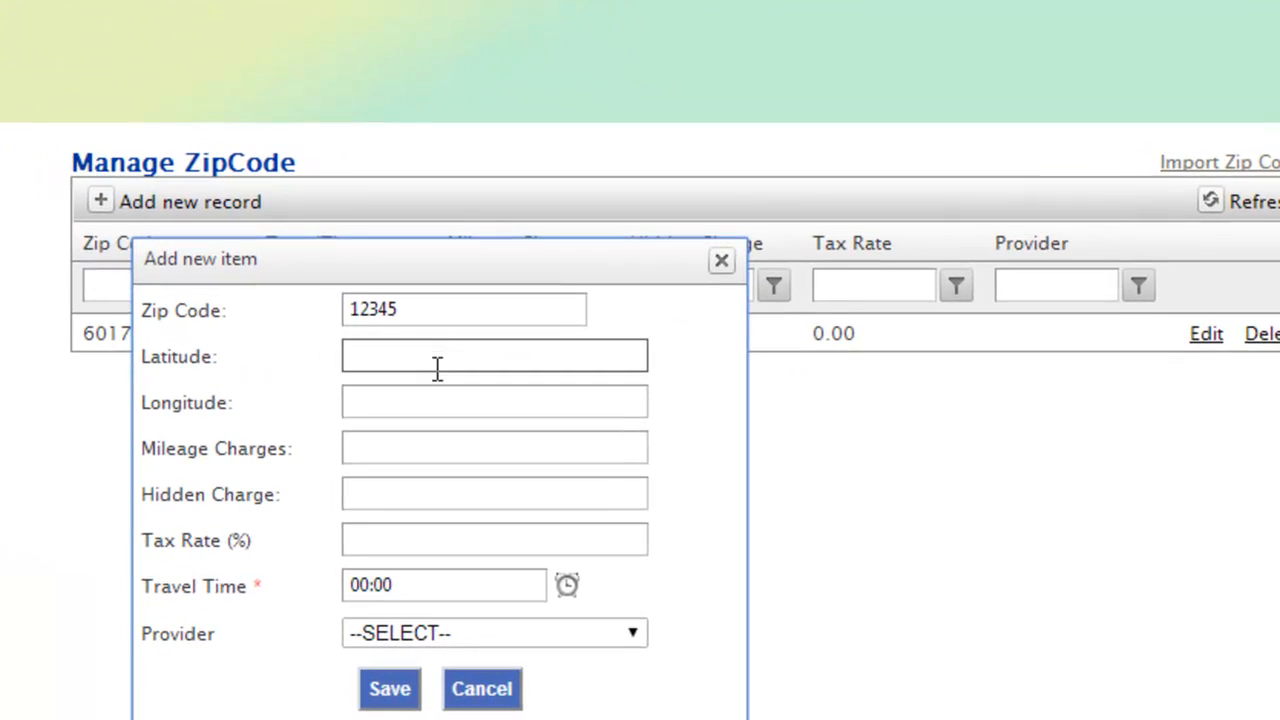
Step: Set both the latitude and the longitude of the new zip code record to 0
{"action": "left_click", "coordinate": [577, 420]}
{"action": "type", "text": "0"}
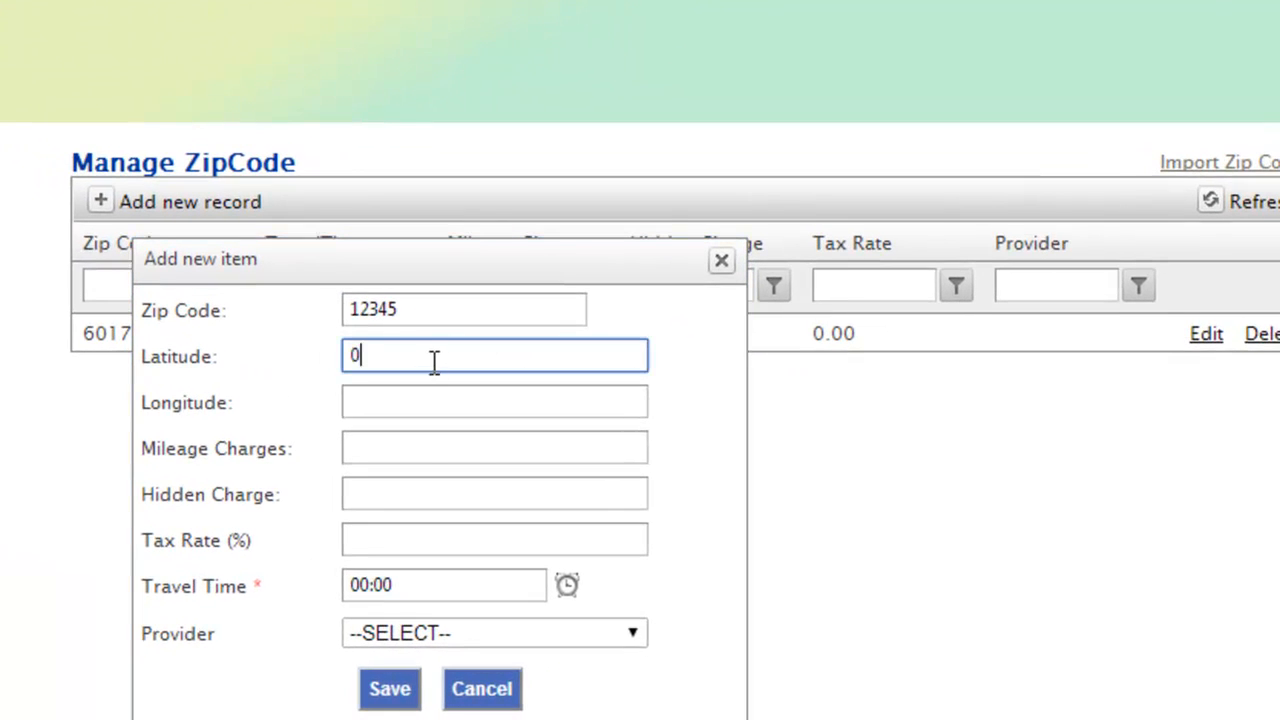
{"action": "left_click", "coordinate": [404, 396]}
{"action": "type", "text": "0"}
{"action": "left_click", "coordinate": [435, 438]}
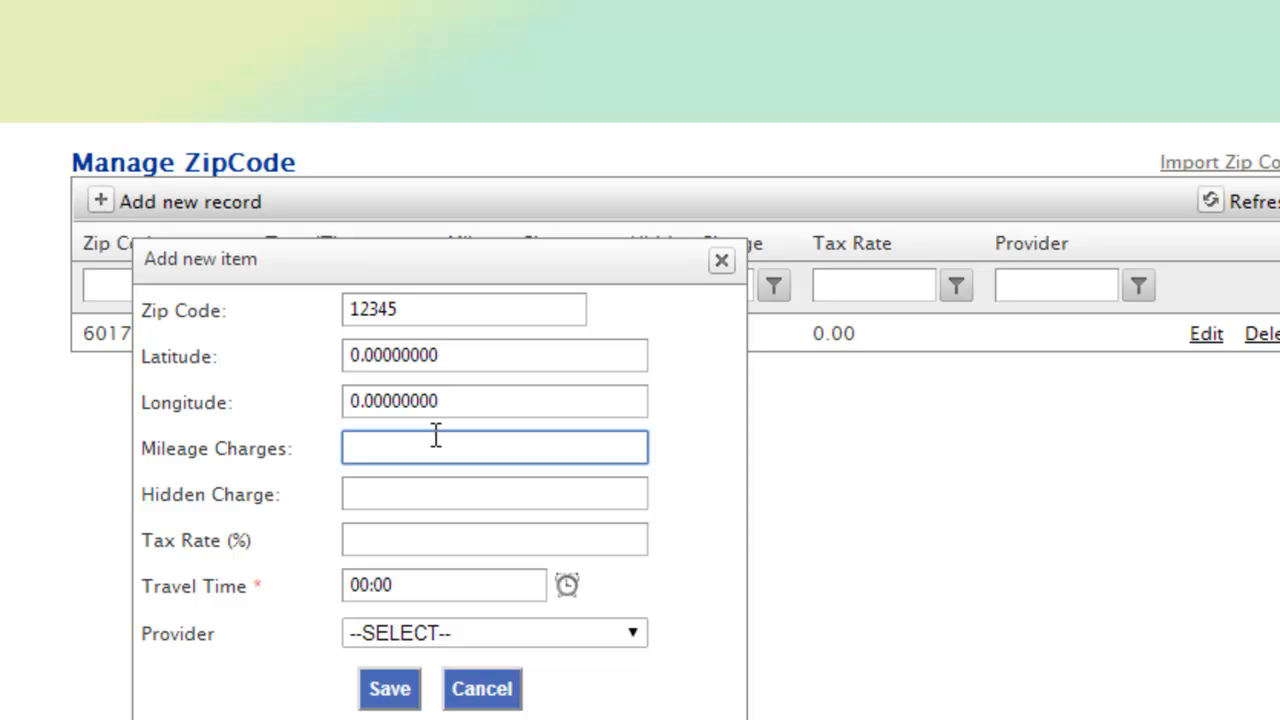
Step: Set the hidden charge of the new zip code record to 30
{"action": "left_click", "coordinate": [427, 496]}
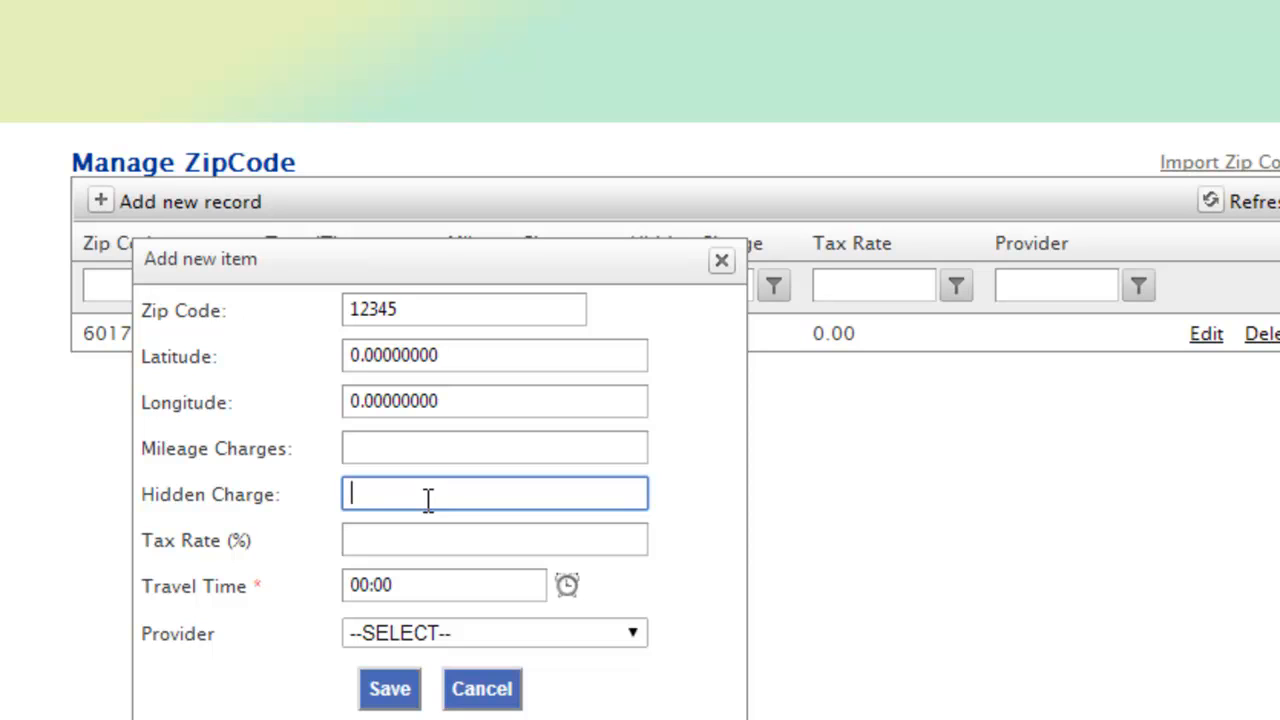
{"action": "type", "text": "35"}
{"action": "left_click", "coordinate": [907, 457]}
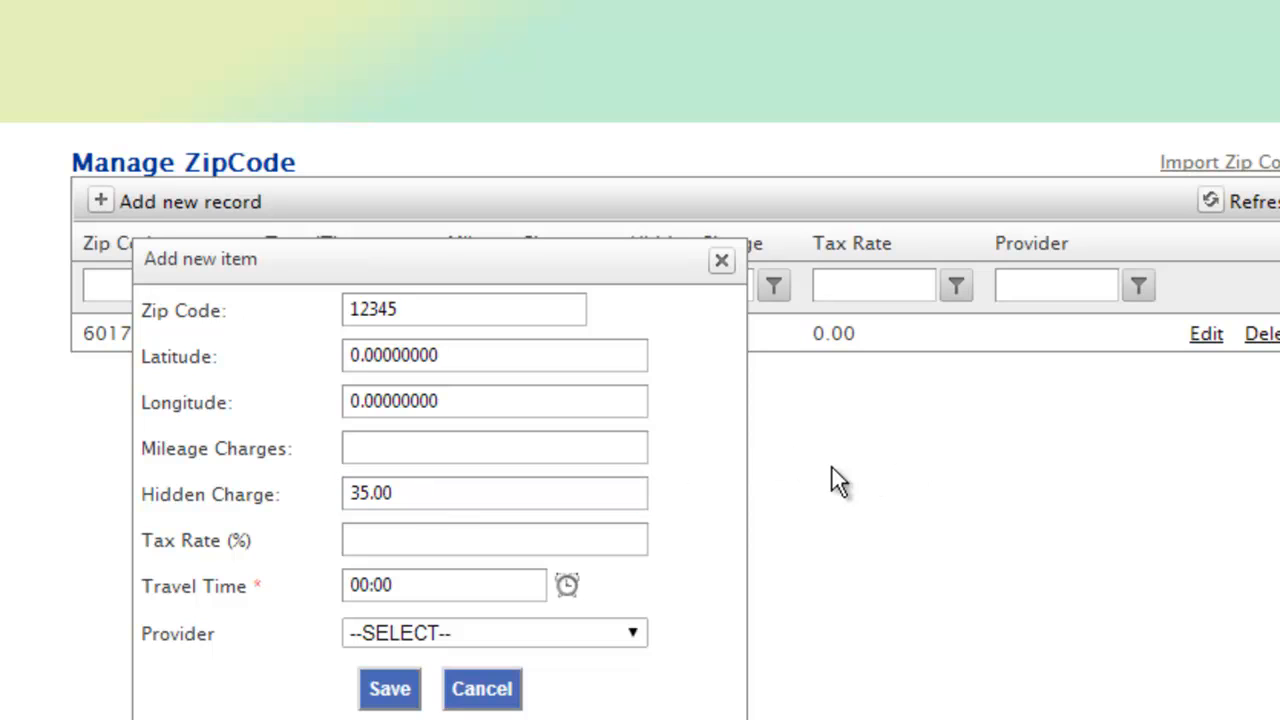
{"action": "left_click", "coordinate": [400, 495]}
{"action": "type", "text": "30"}
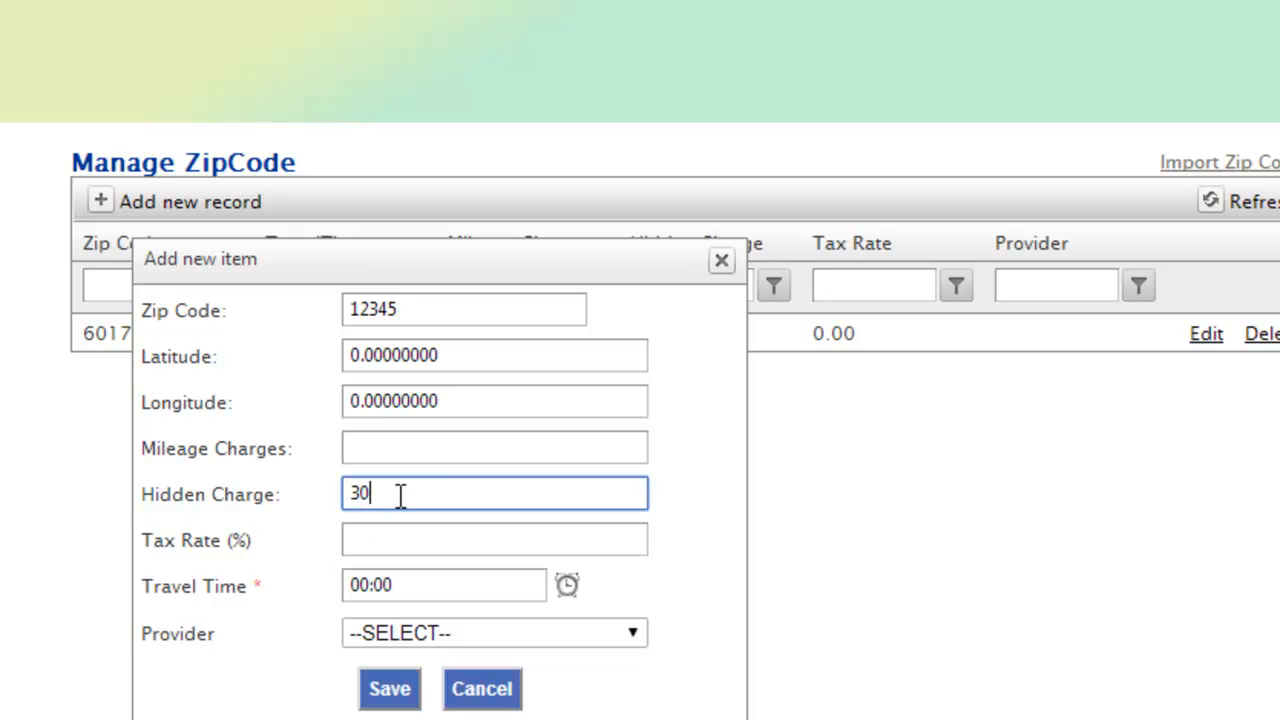
{"action": "left_click", "coordinate": [845, 497]}
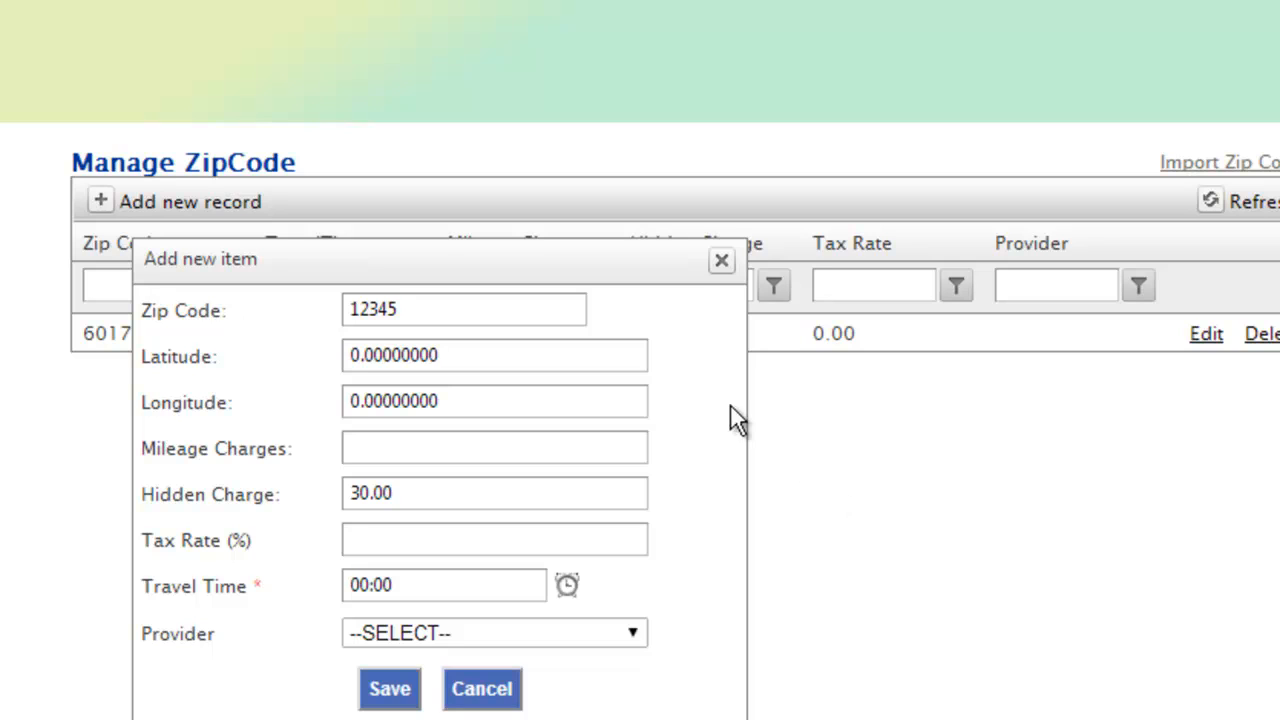
Step: Set the mileage charges of the new zip code record to 0
{"action": "left_click", "coordinate": [478, 318]}
{"action": "left_click", "coordinate": [470, 356]}
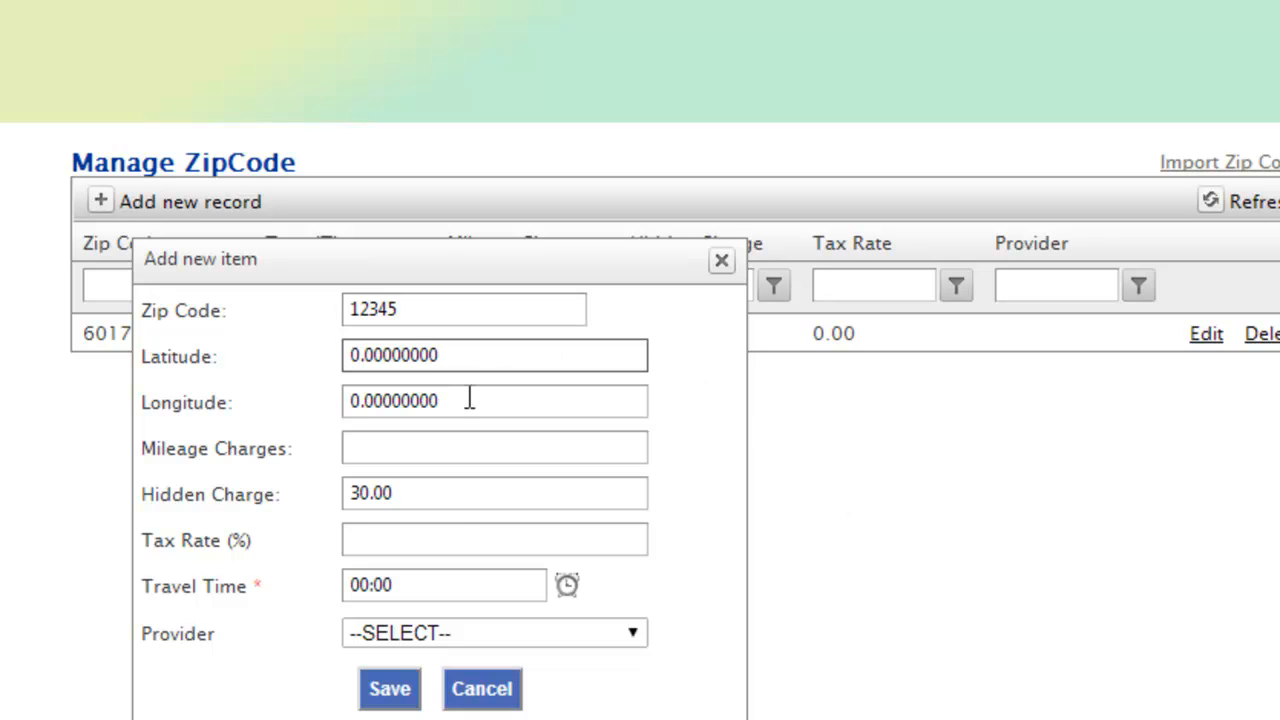
{"action": "left_click", "coordinate": [449, 499]}
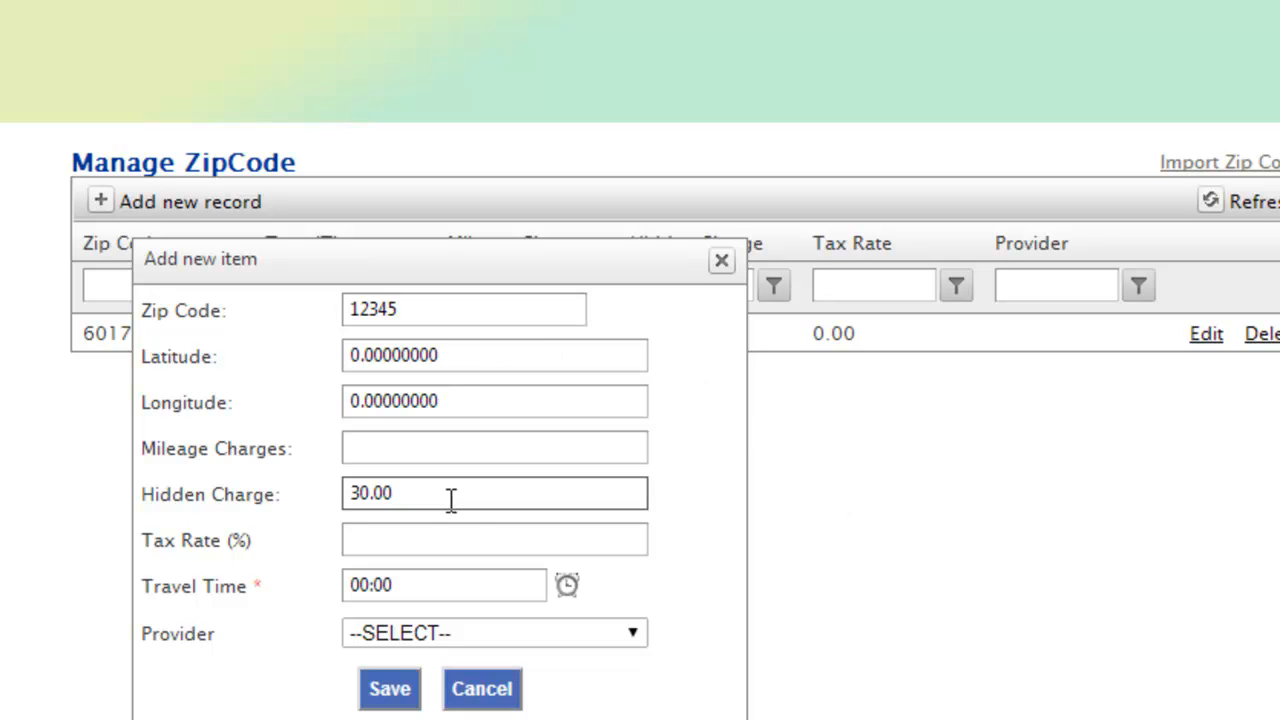
{"action": "left_click", "coordinate": [425, 452]}
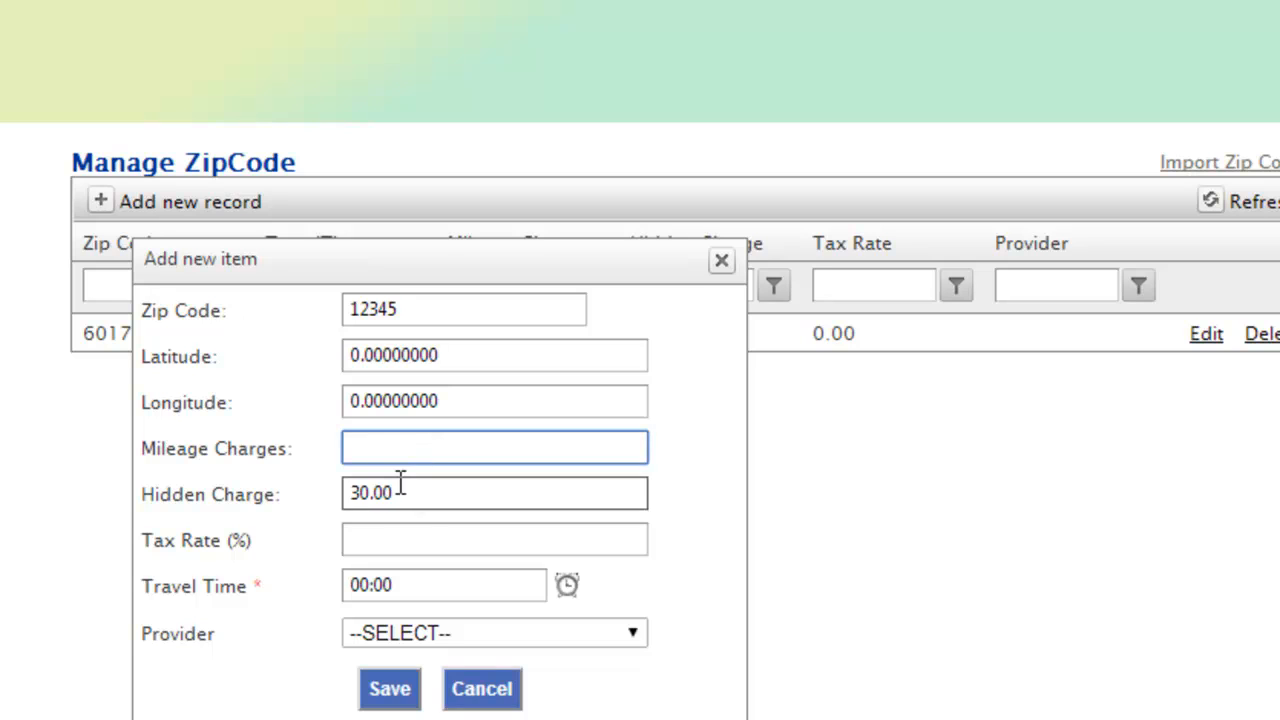
{"action": "type", "text": "0"}
{"action": "left_click", "coordinate": [988, 521]}
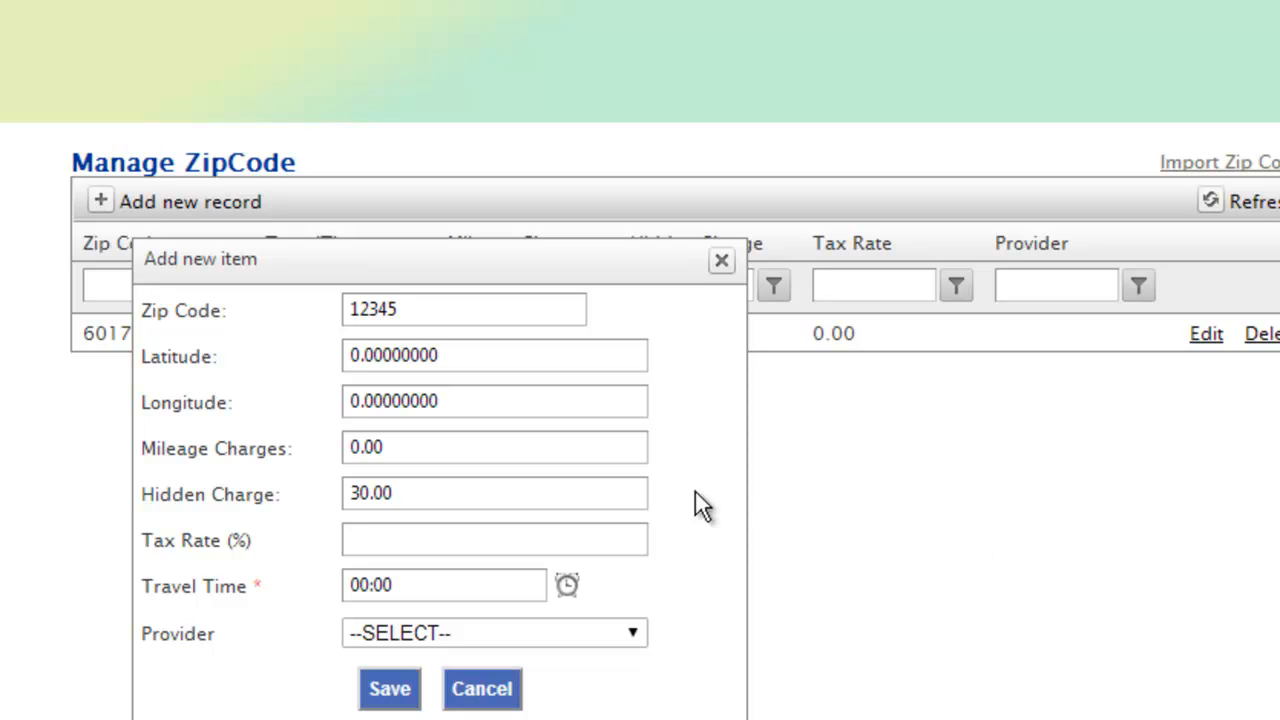
Step: Set the tax rate of the new zip code record to 8.75 percent
{"action": "left_click", "coordinate": [578, 540]}
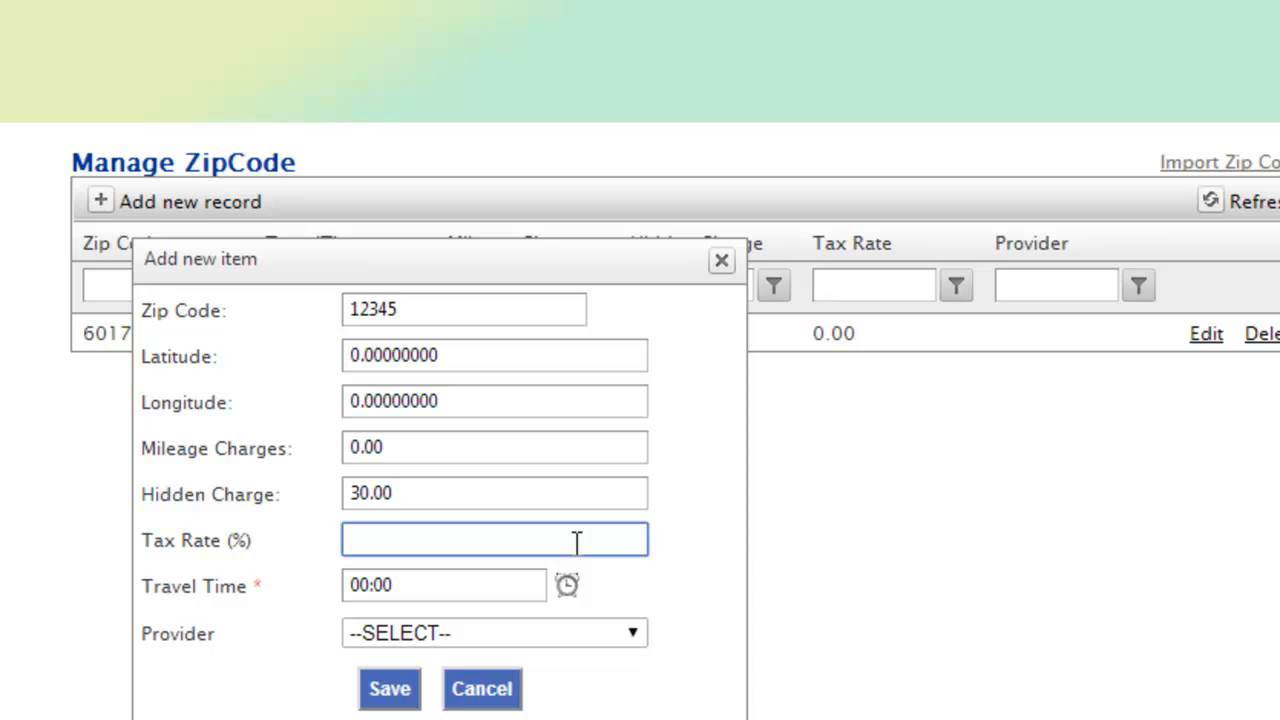
{"action": "type", "text": "8.75"}
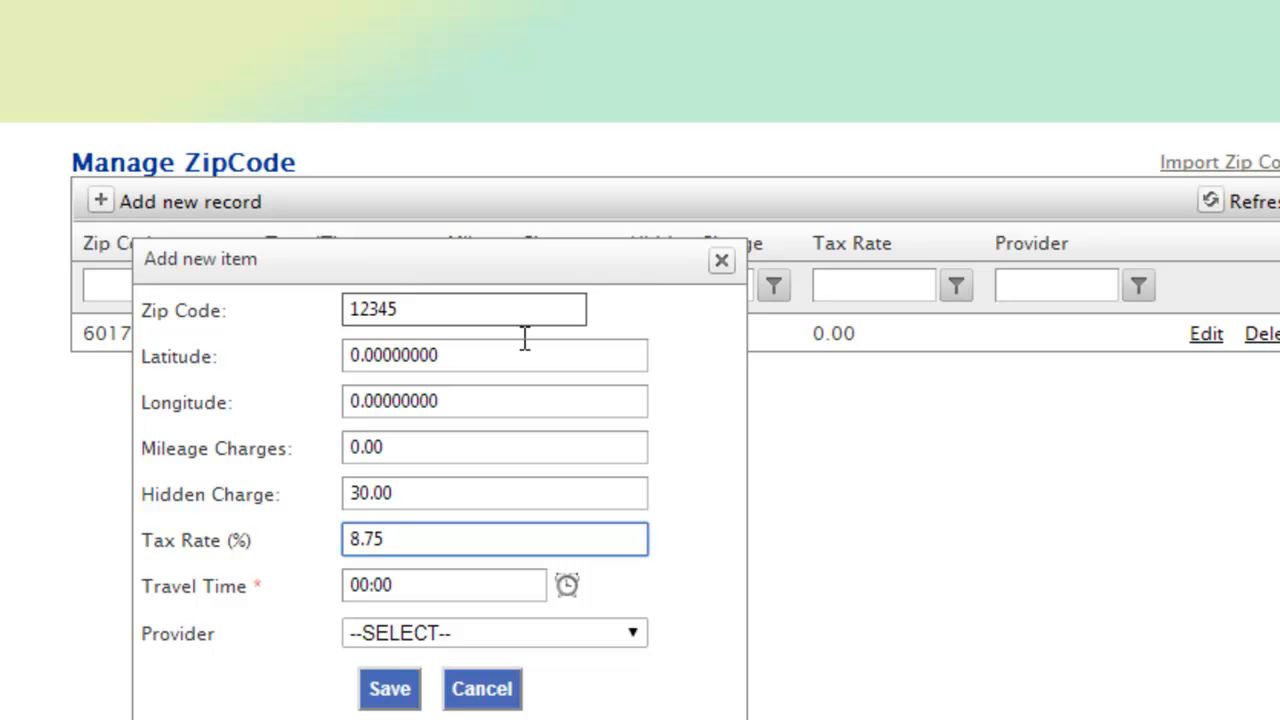
{"action": "left_click", "coordinate": [1100, 487]}
Step: Set the travel time of the new zip code record to 00:45
{"action": "left_click", "coordinate": [567, 585]}
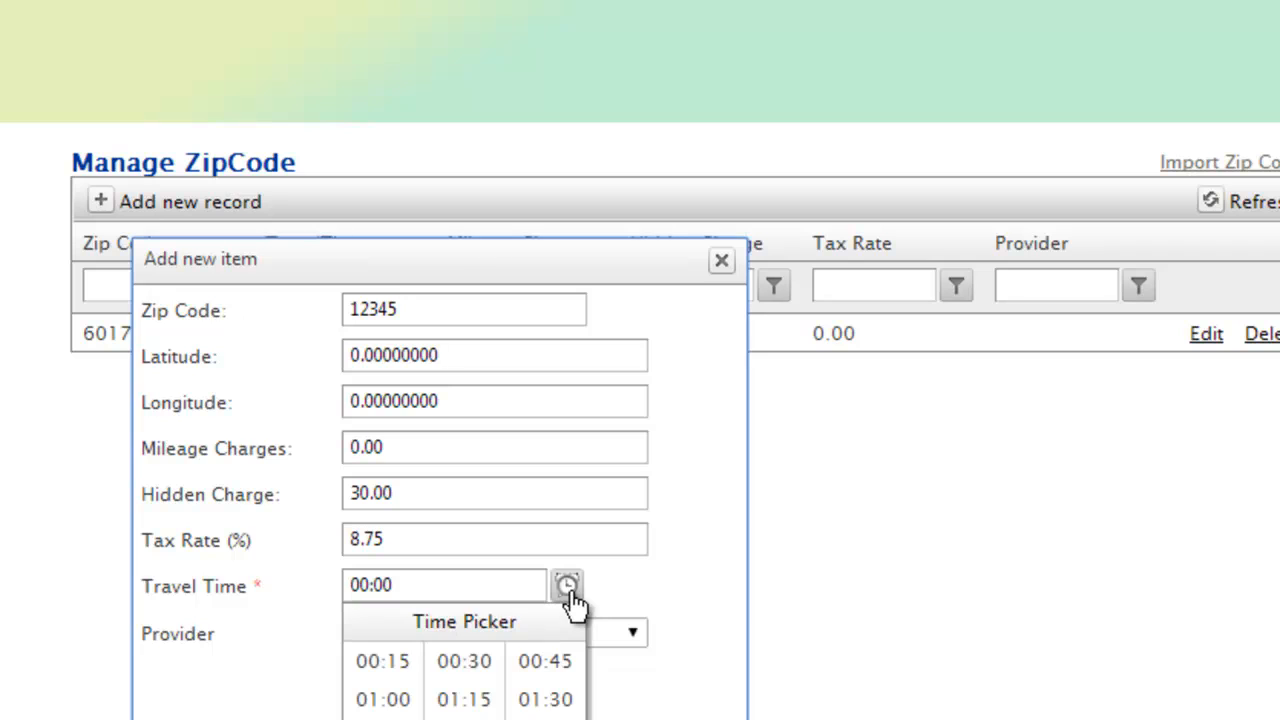
{"action": "left_click", "coordinate": [466, 664]}
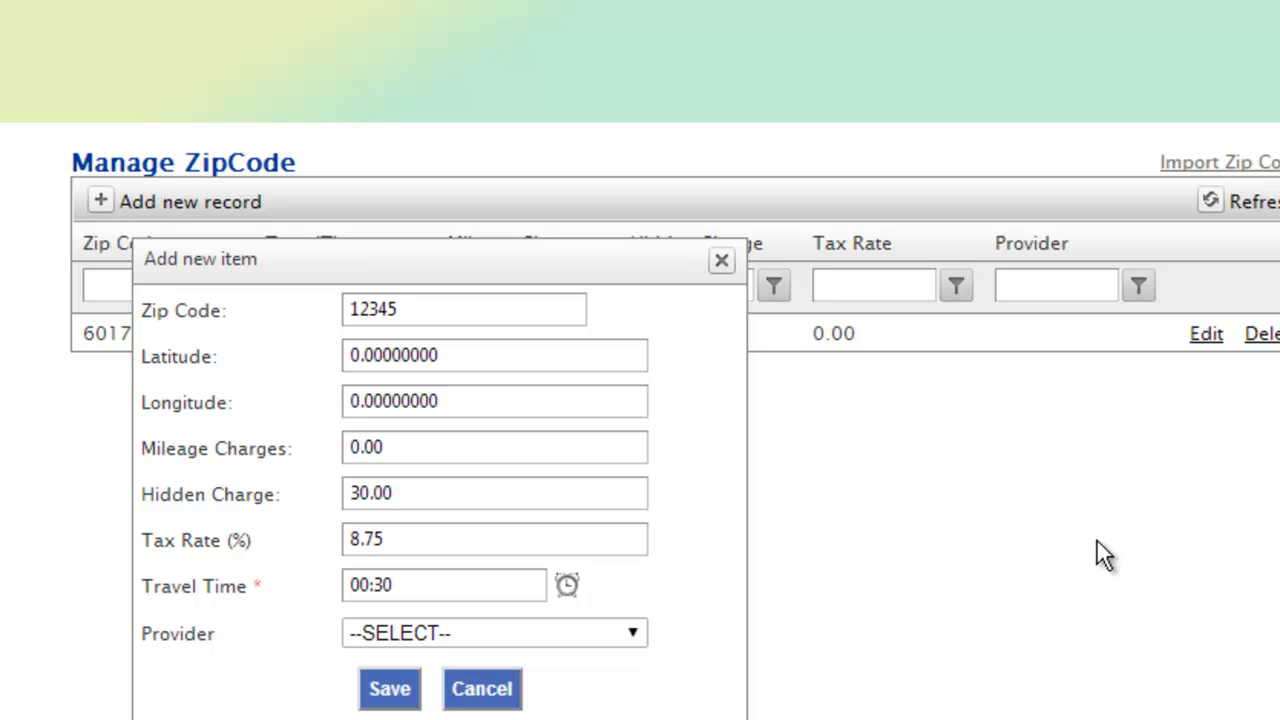
{"action": "triple_click", "coordinate": [396, 585]}
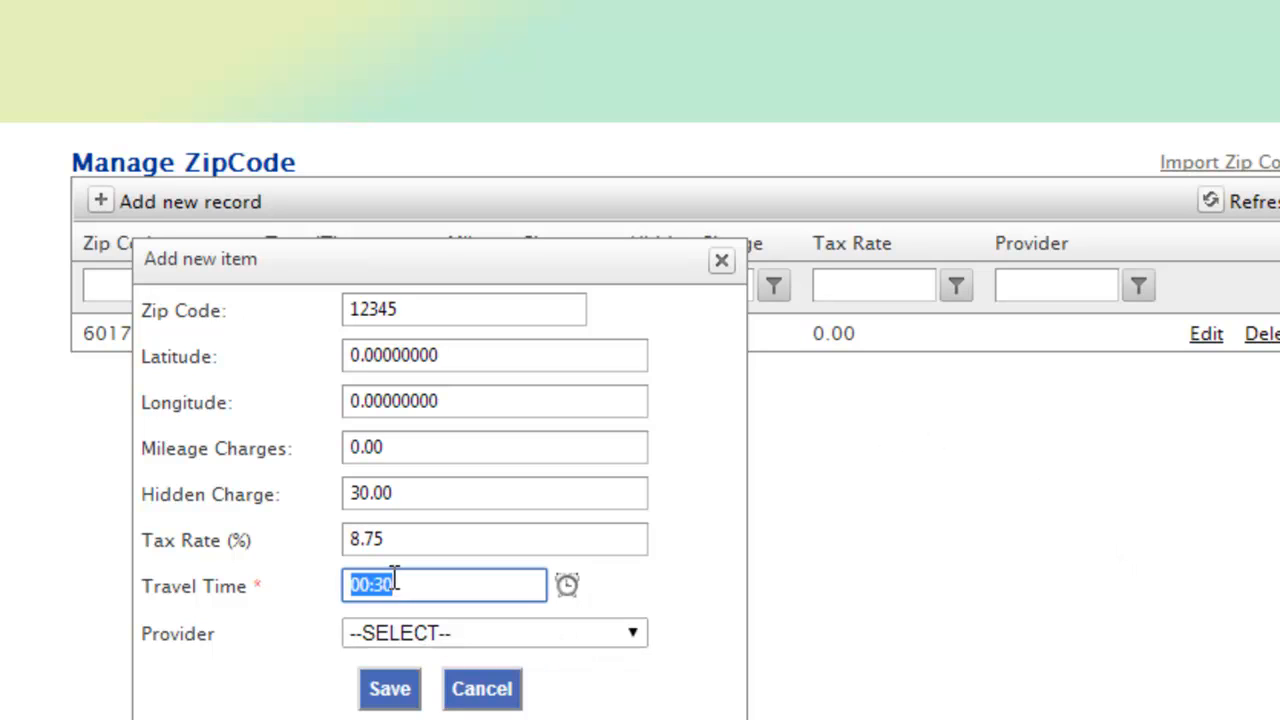
{"action": "left_click", "coordinate": [395, 579]}
{"action": "scroll", "coordinate": [398, 574], "scroll_direction": "down", "scroll_amount": 2}
{"action": "scroll", "coordinate": [402, 573], "scroll_direction": "up", "scroll_amount": 9}
{"action": "scroll", "coordinate": [410, 573], "scroll_direction": "up", "scroll_amount": 8}
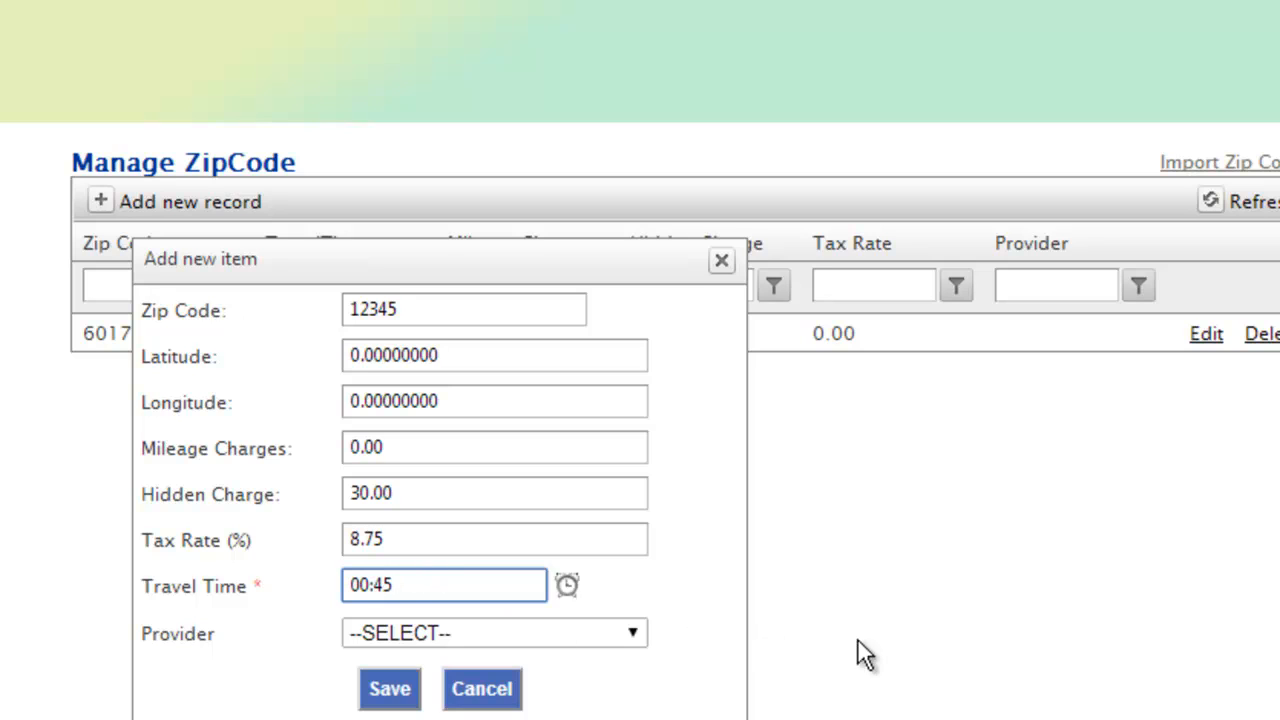
{"action": "left_click", "coordinate": [1006, 630]}
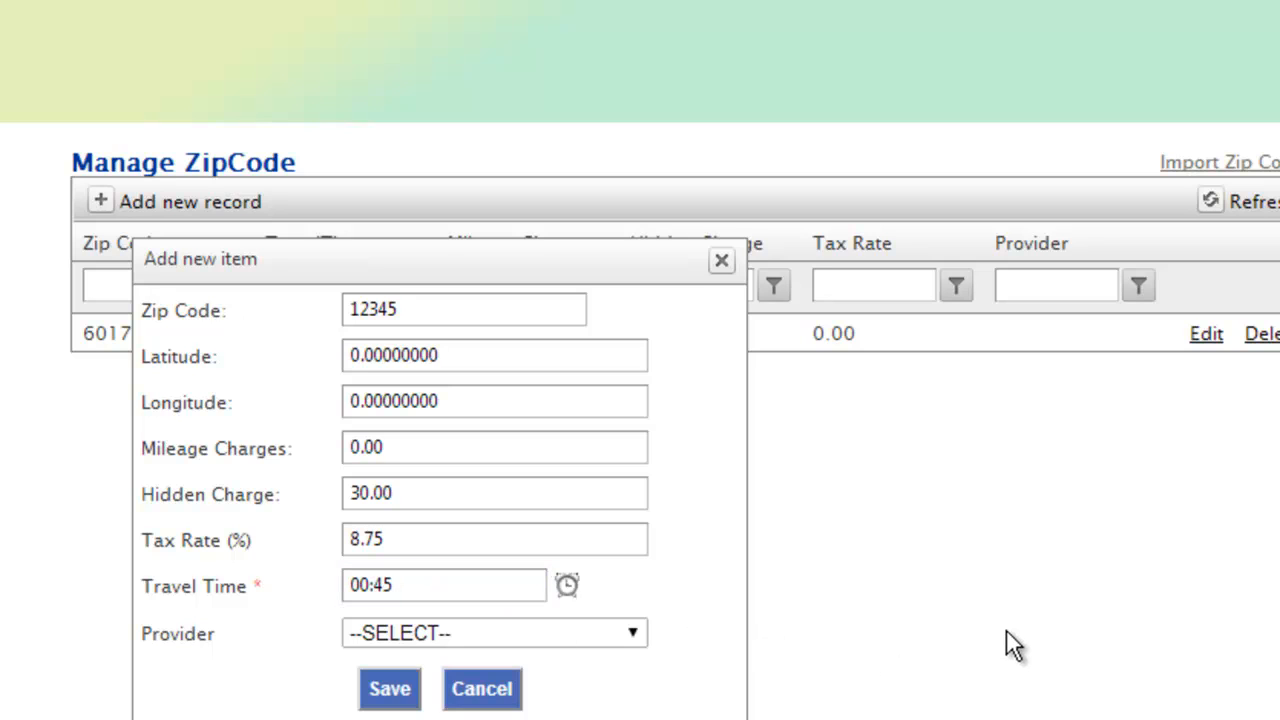
Step: Assign Training Carpets as the provider of the new zip code record 12345 and save the record
{"action": "left_click", "coordinate": [630, 640]}
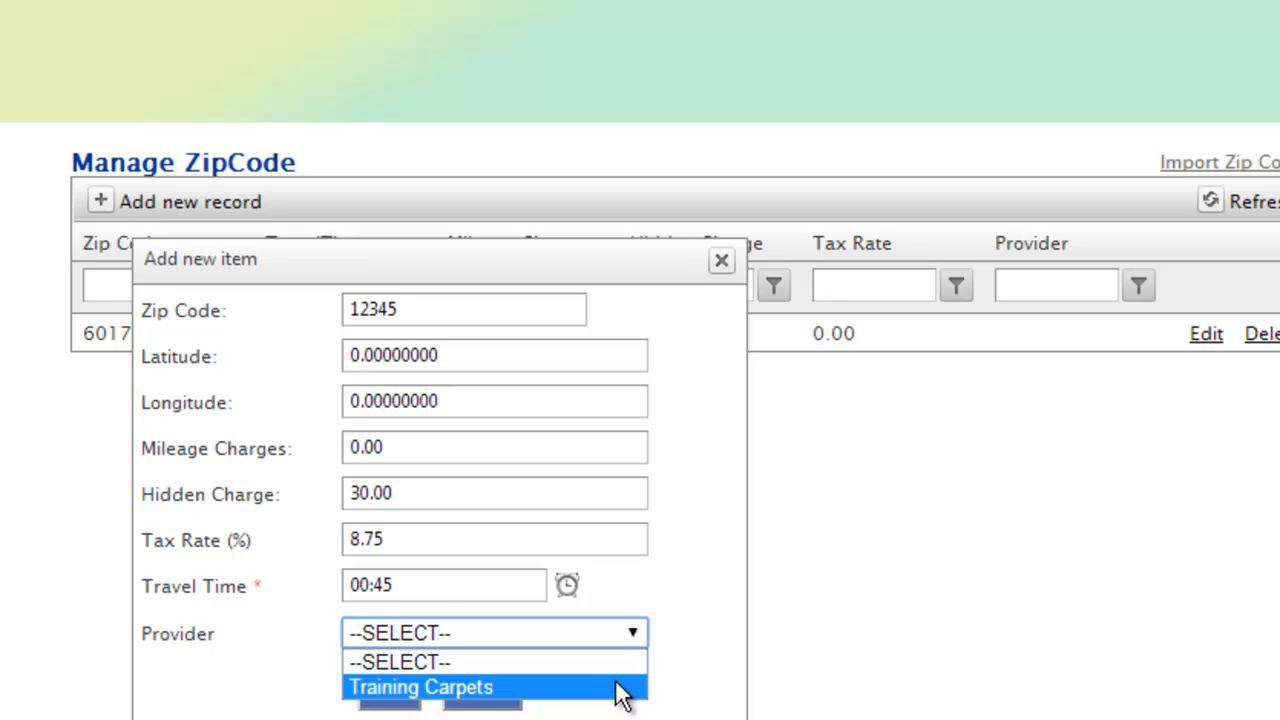
{"action": "left_click", "coordinate": [620, 690]}
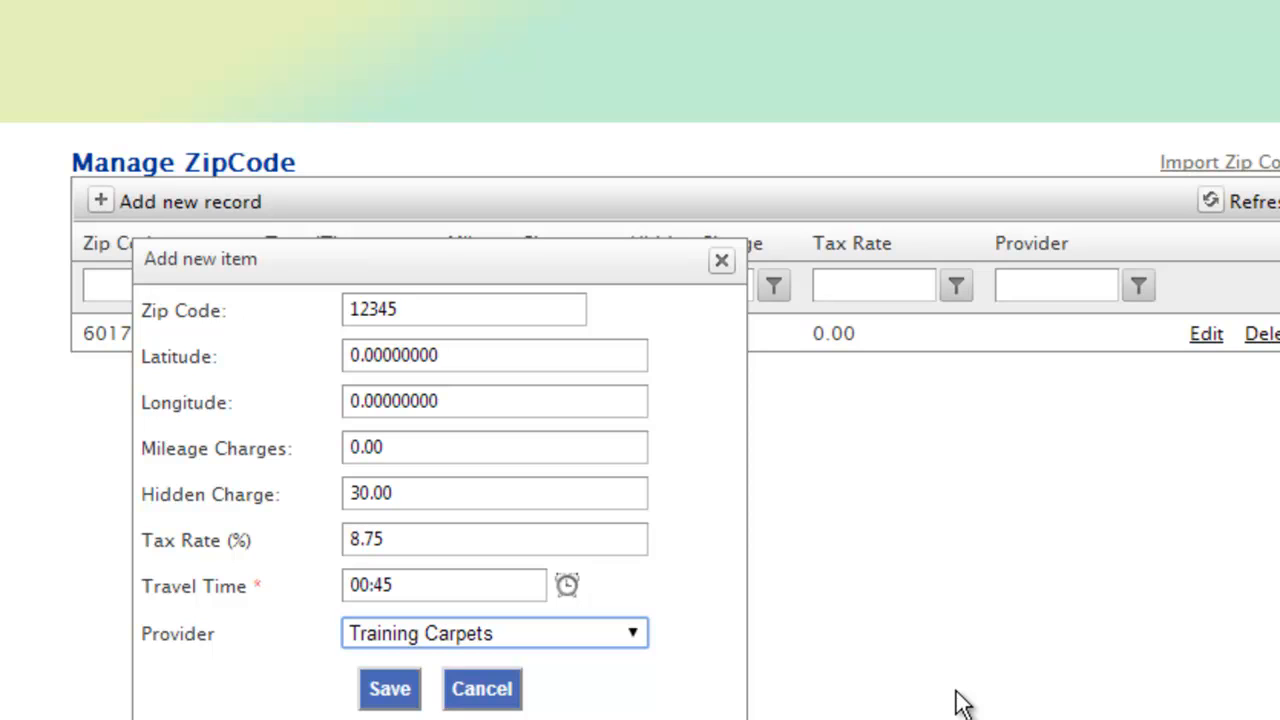
{"action": "left_click", "coordinate": [406, 312]}
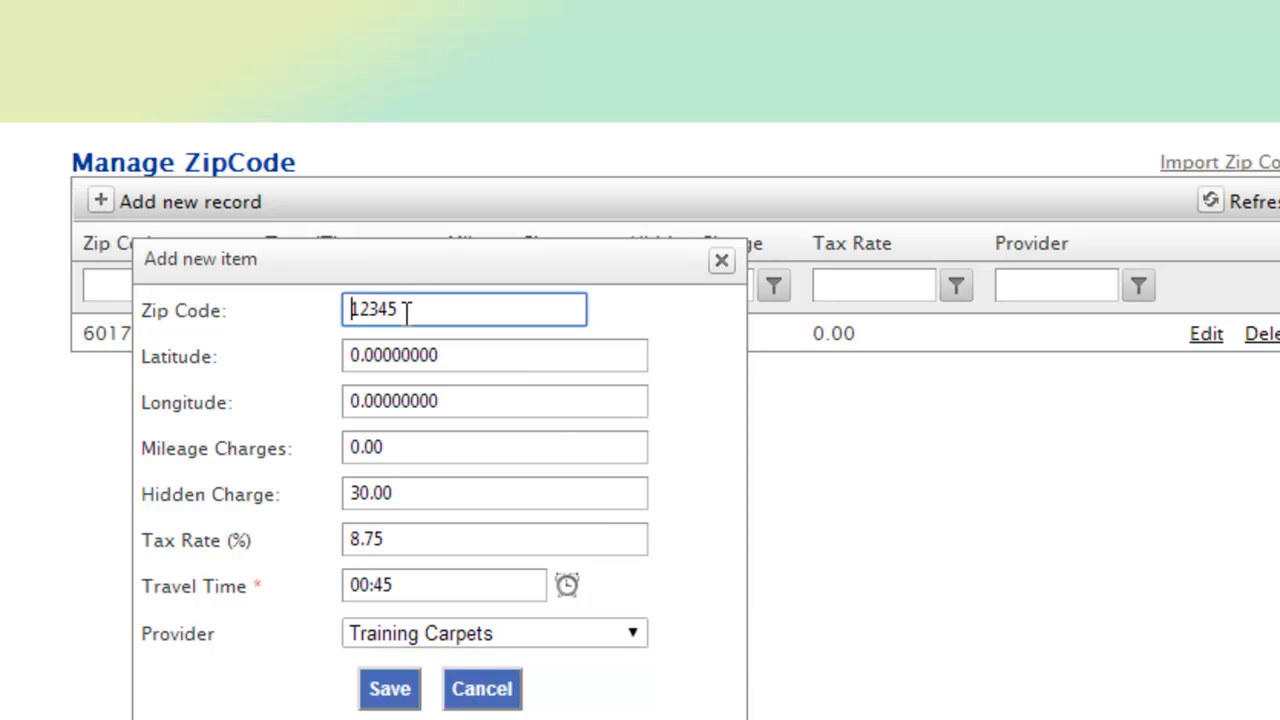
{"action": "left_click", "coordinate": [497, 635]}
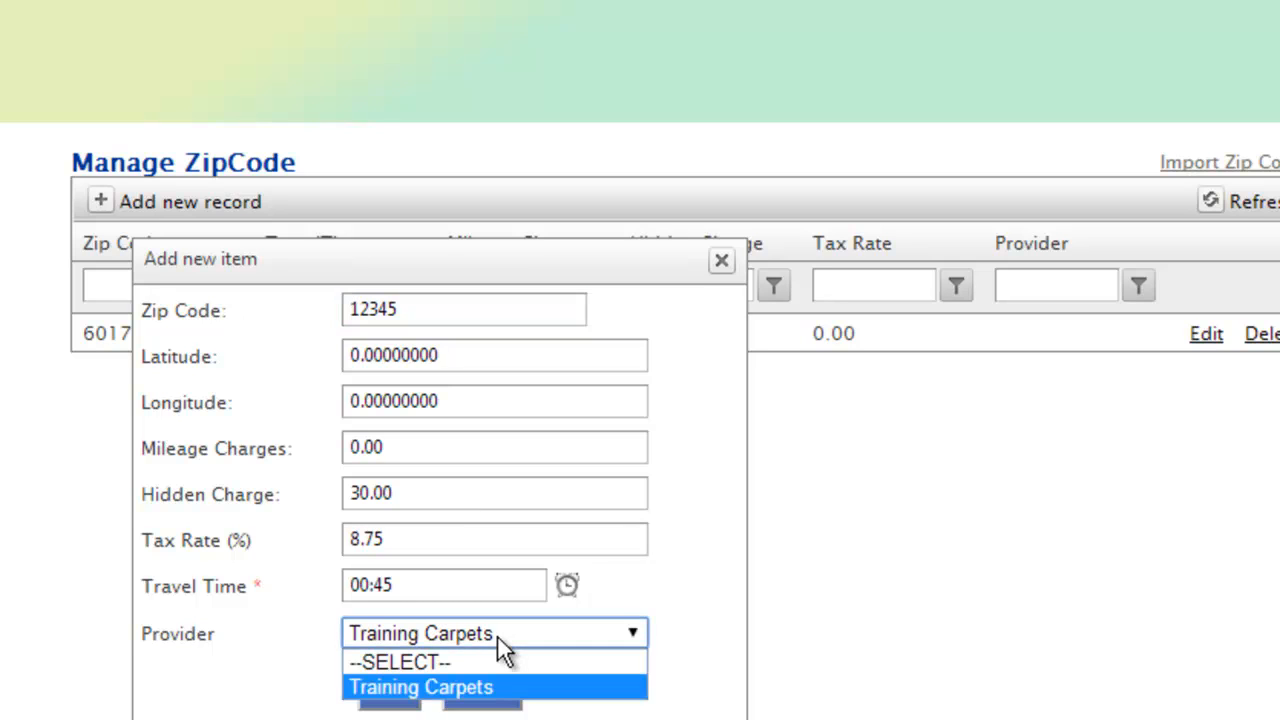
{"action": "left_click", "coordinate": [514, 690]}
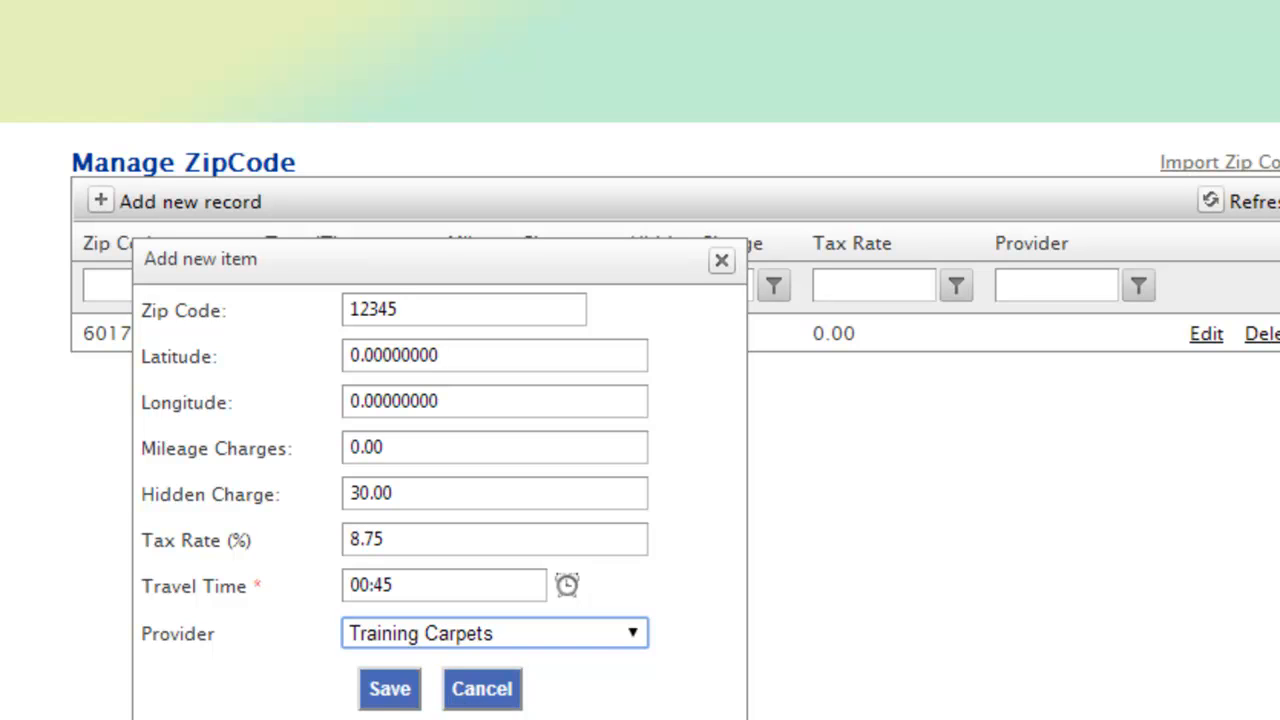
{"action": "left_click", "coordinate": [388, 698]}
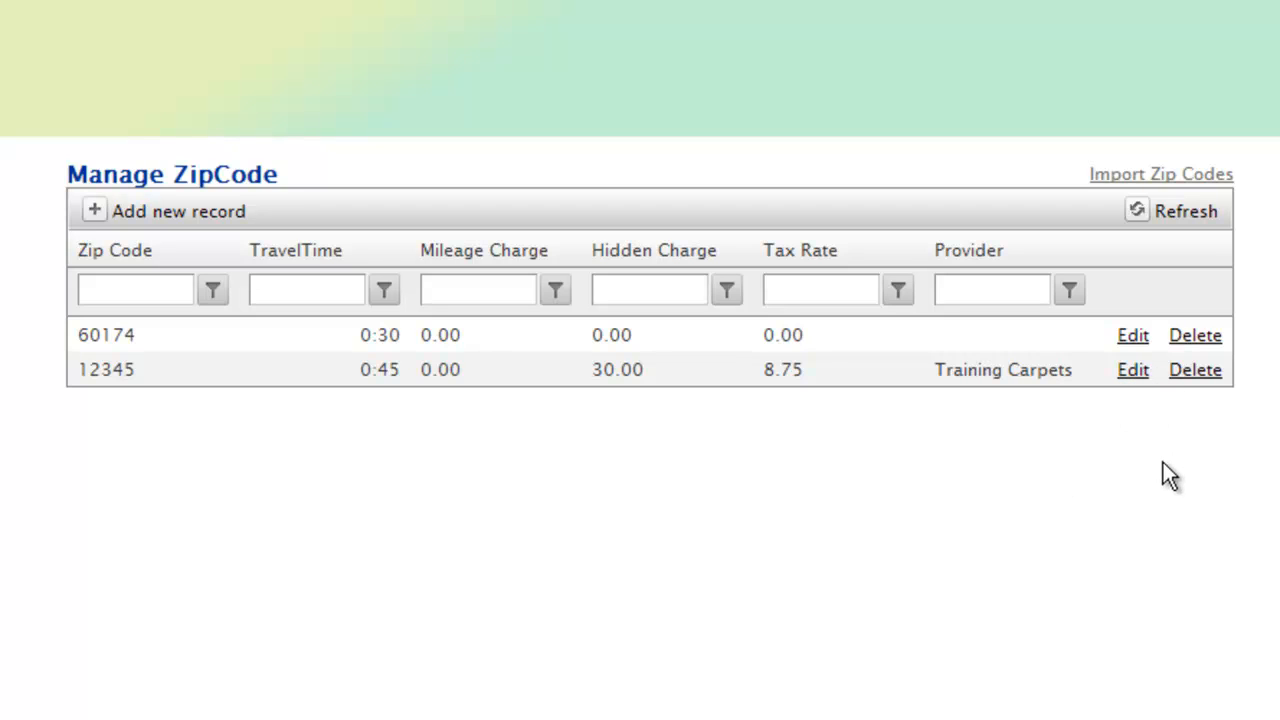
Step: Open the zip code import form, and copy zip codes 12345 to 12374 from column A of the Excel spreadsheet
{"action": "left_click", "coordinate": [1180, 182]}
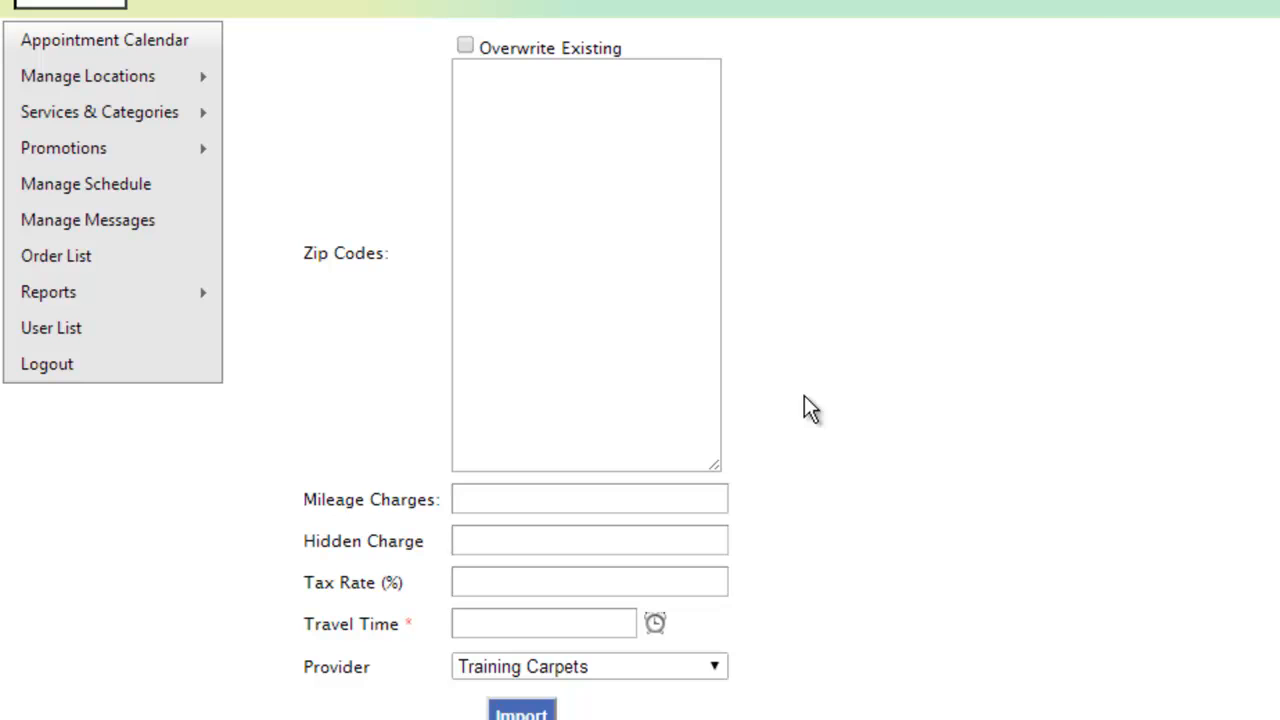
{"action": "key", "text": "alt+Tab"}
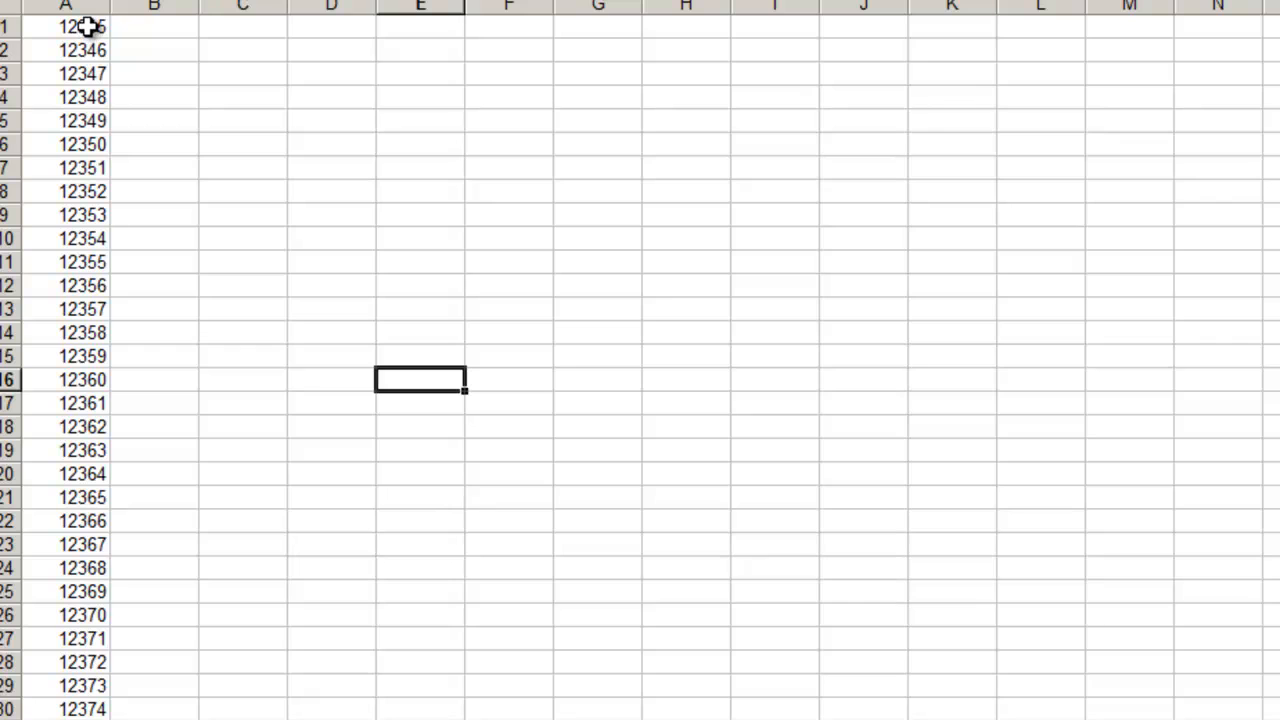
{"action": "left_click_drag", "start_coordinate": [88, 27], "coordinate": [88, 702]}
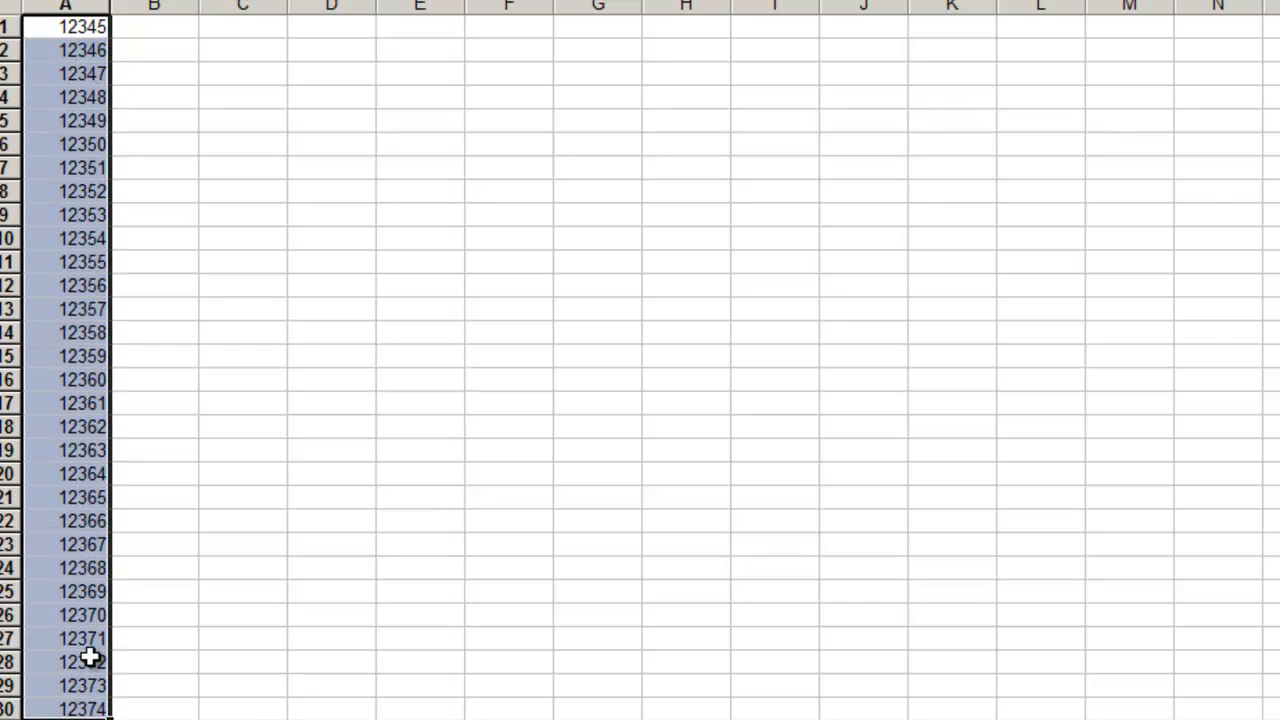
{"action": "right_click", "coordinate": [90, 648]}
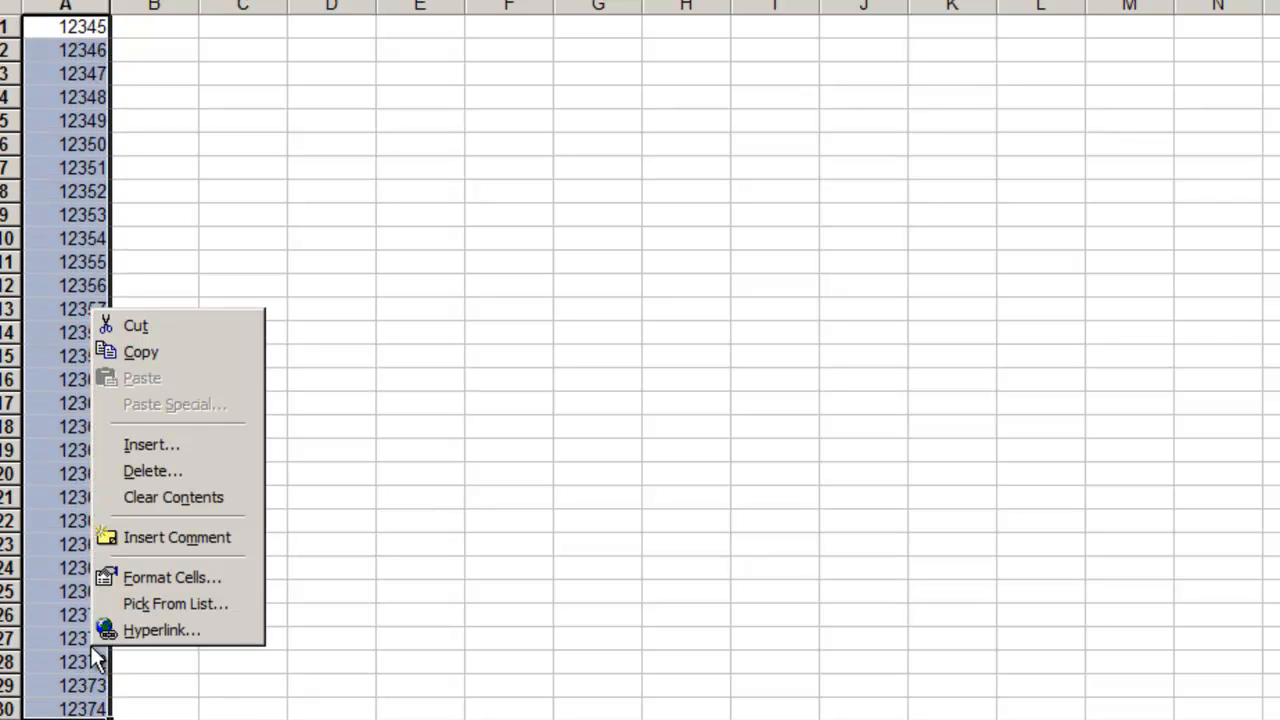
{"action": "left_click", "coordinate": [160, 354]}
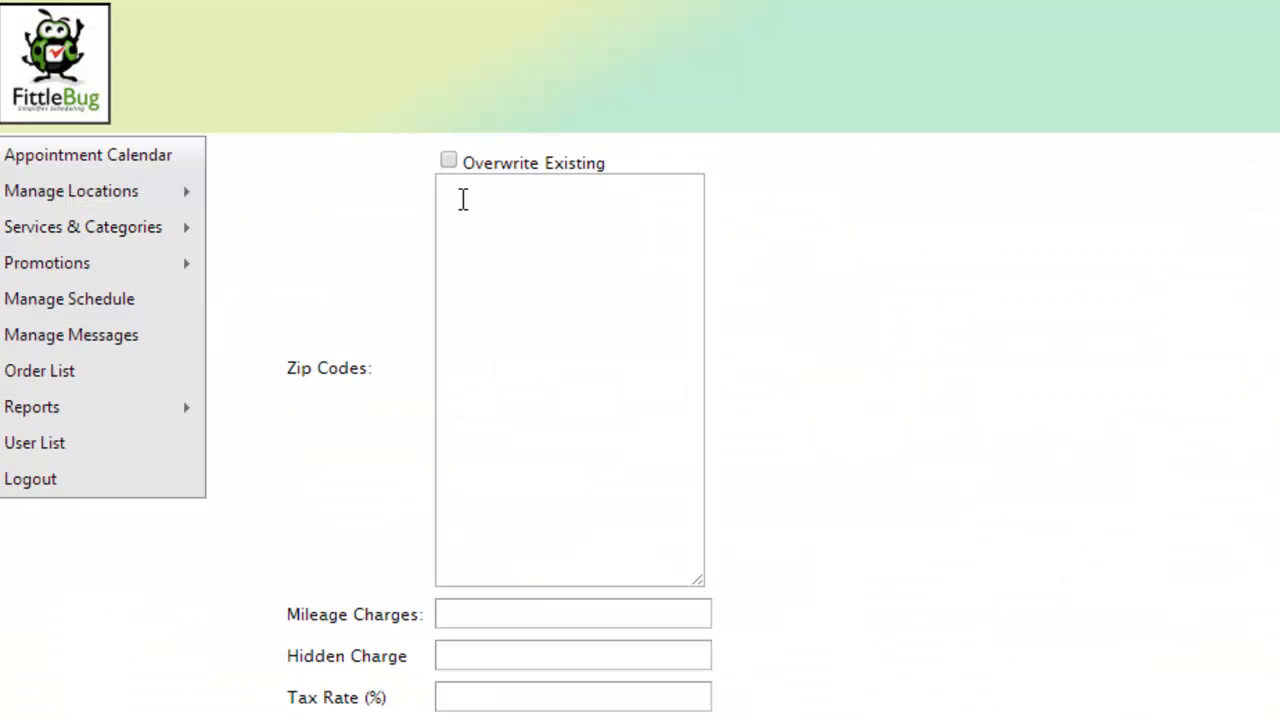
Step: Return to the FittleBug import form in the browser and paste the copied zip codes into its zip code list
{"action": "left_click", "coordinate": [463, 195]}
{"action": "right_click", "coordinate": [469, 186]}
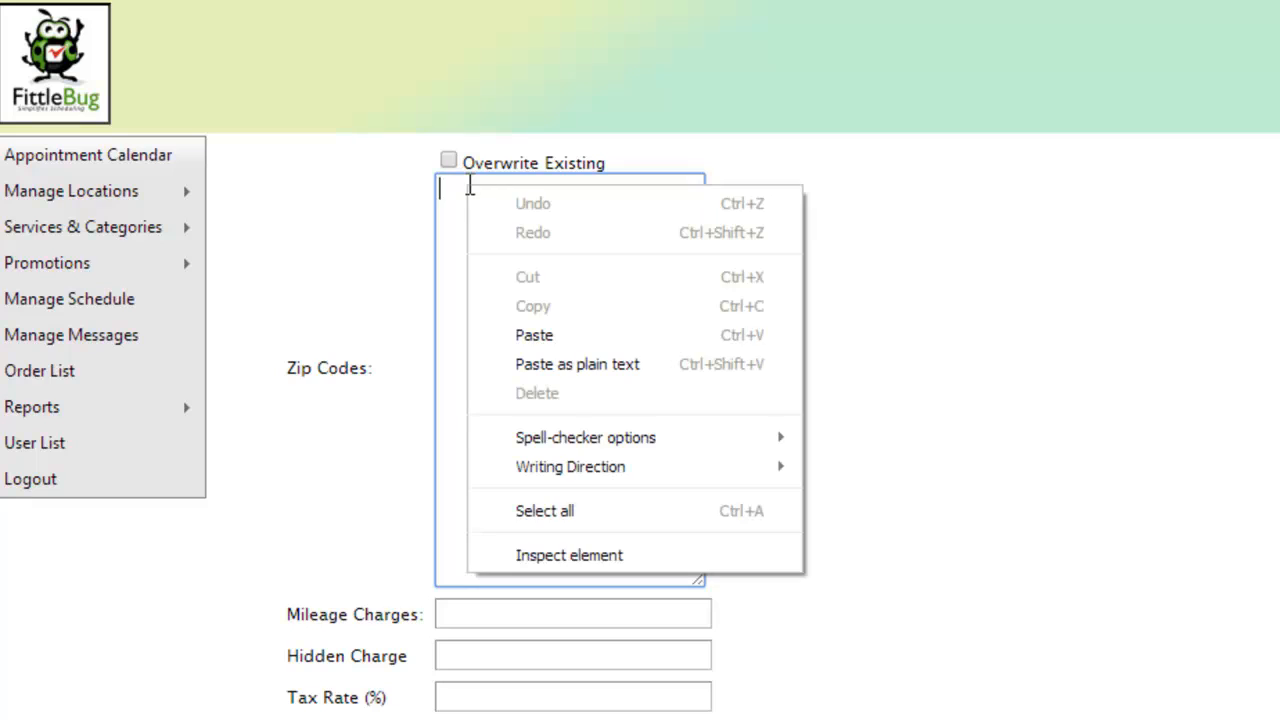
{"action": "left_click", "coordinate": [558, 337]}
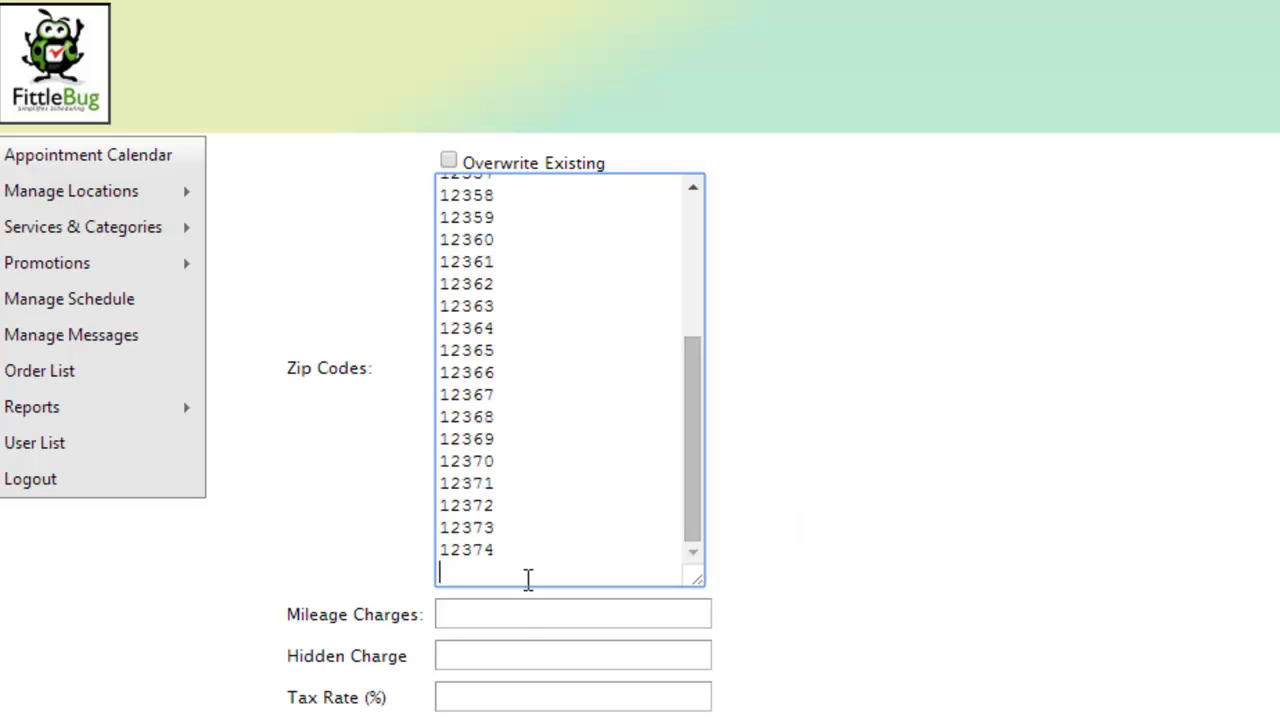
Step: Set the mileage charges, hidden charge and tax rate for the imported zip codes to 0
{"action": "left_click", "coordinate": [528, 612]}
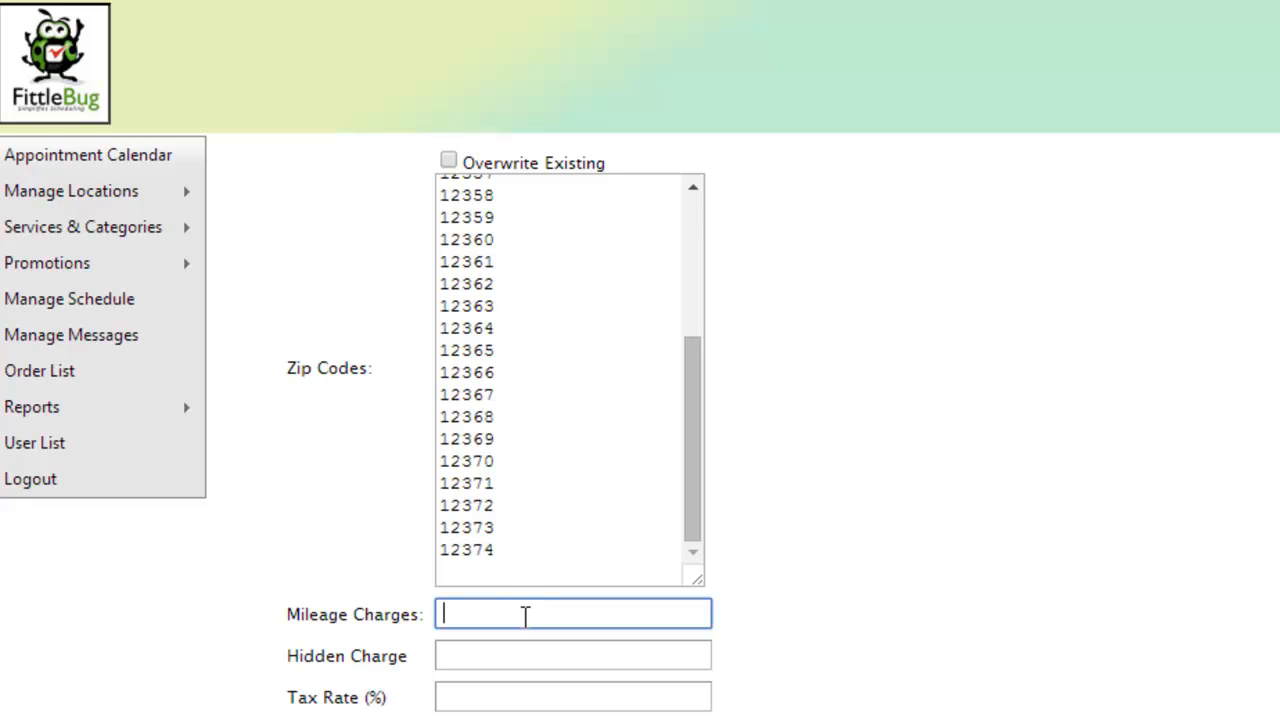
{"action": "type", "text": "0"}
{"action": "left_click", "coordinate": [535, 652]}
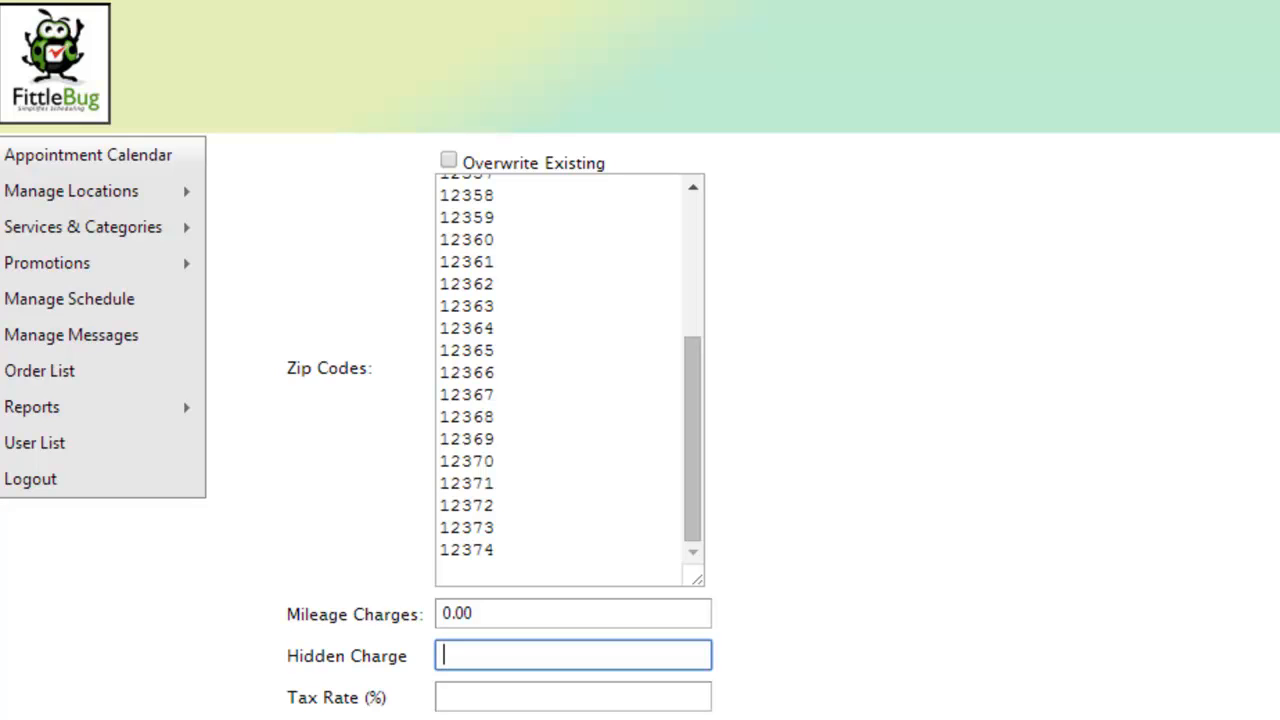
{"action": "type", "text": "0"}
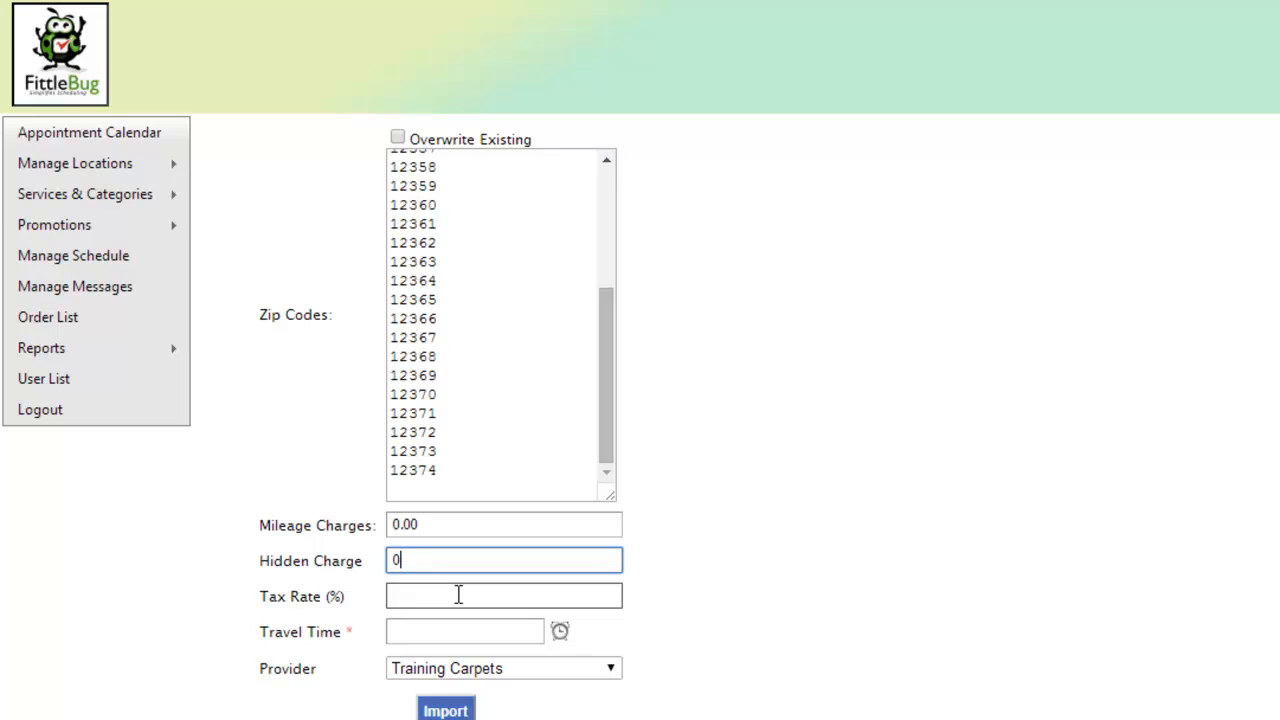
{"action": "left_click", "coordinate": [458, 595]}
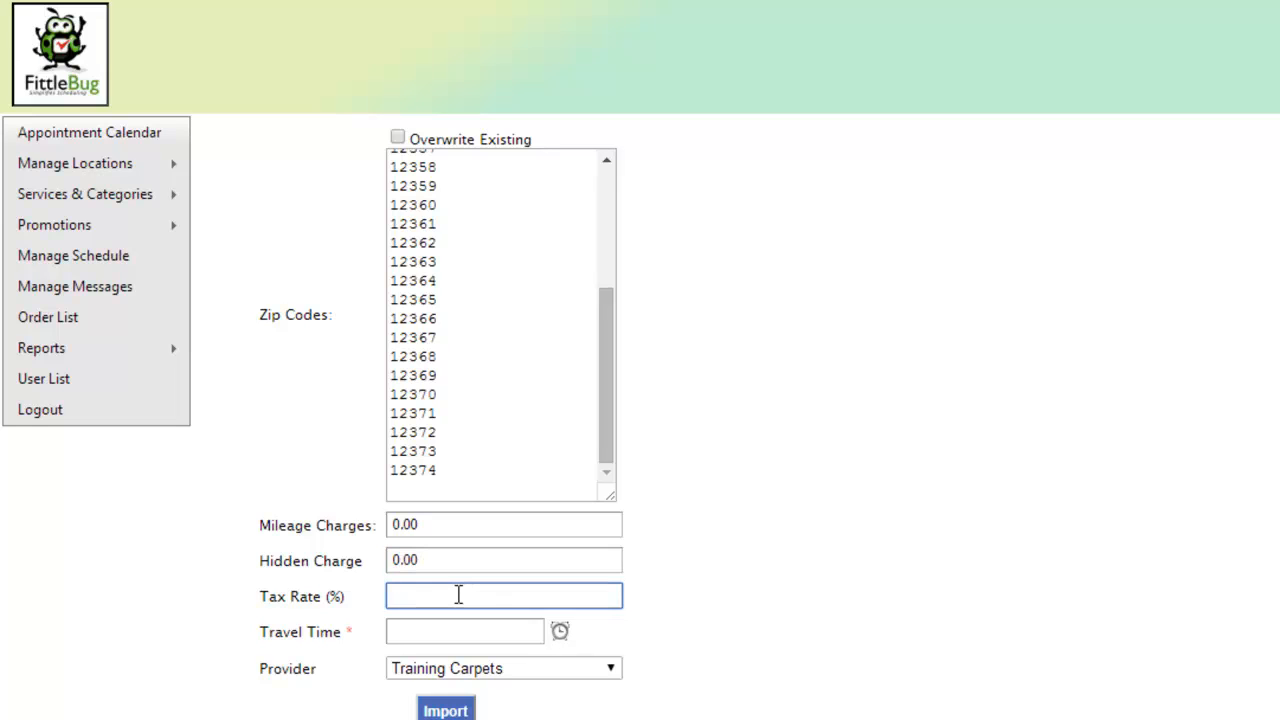
{"action": "type", "text": "0"}
Step: Import the zip codes with a travel time of 00:30 and Training Carpets as the provider
{"action": "left_click", "coordinate": [463, 630]}
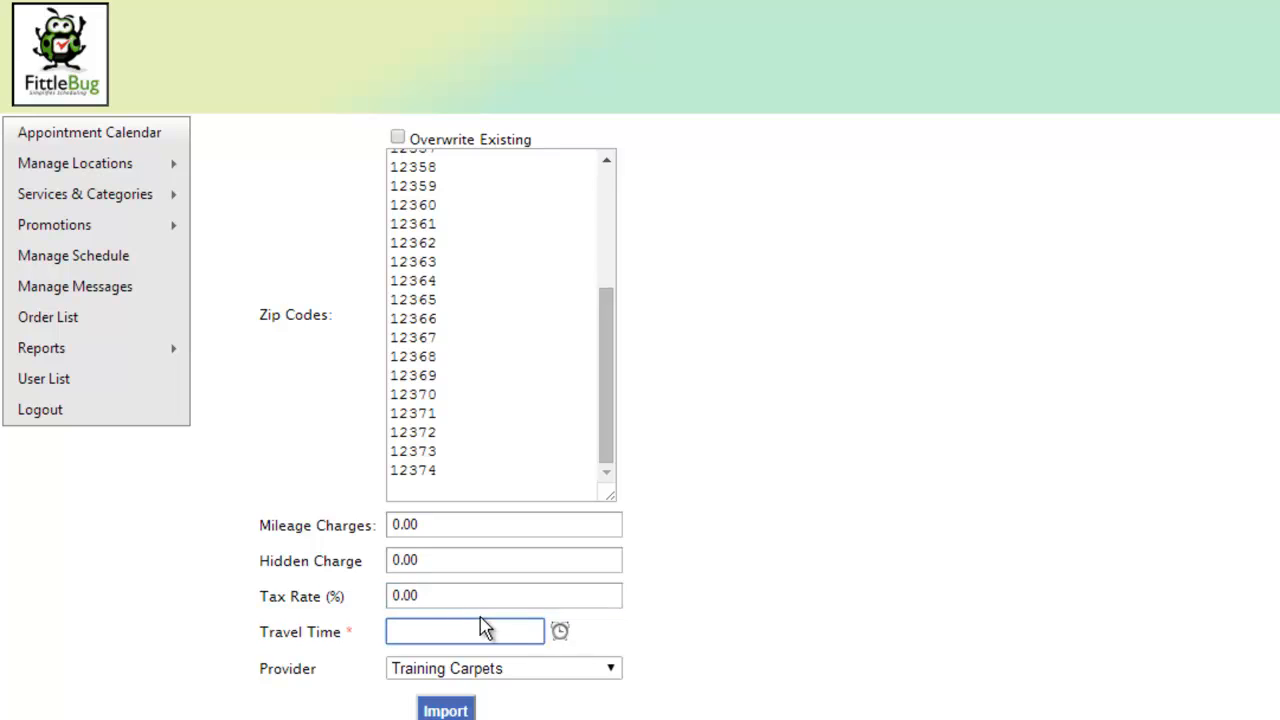
{"action": "left_click", "coordinate": [561, 633]}
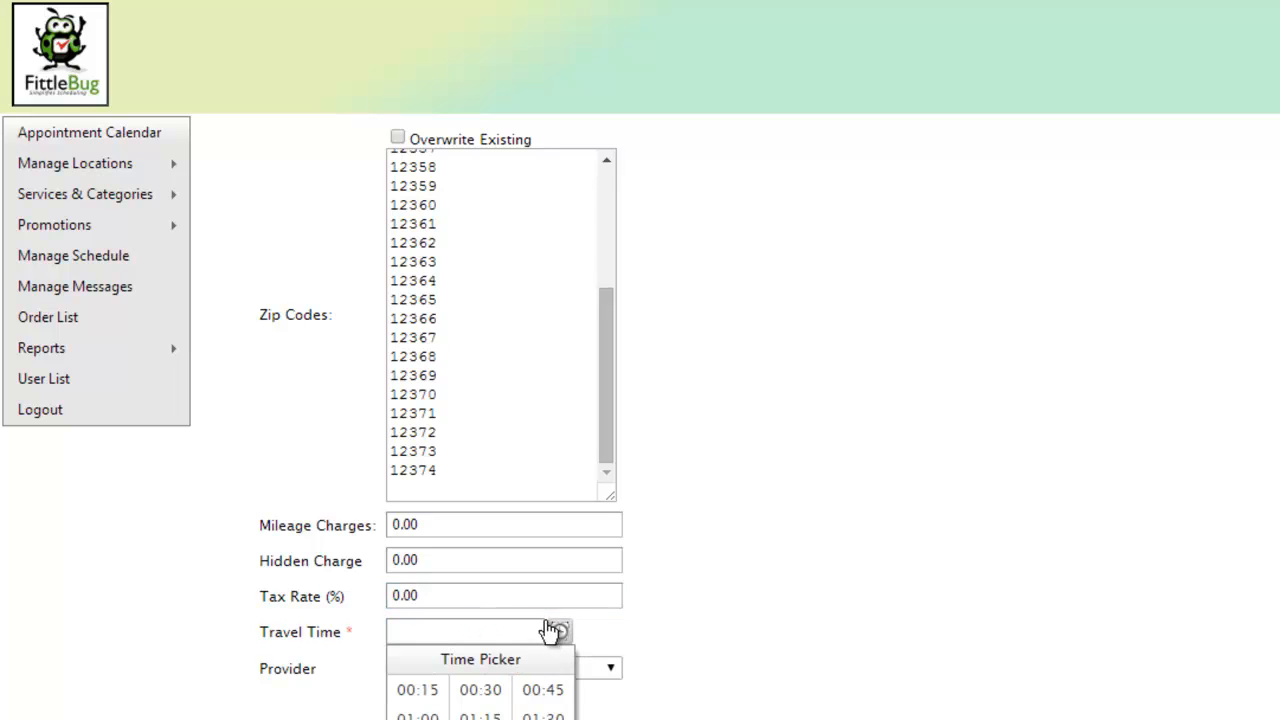
{"action": "left_click", "coordinate": [462, 690]}
{"action": "left_click", "coordinate": [532, 670]}
{"action": "left_click", "coordinate": [502, 690]}
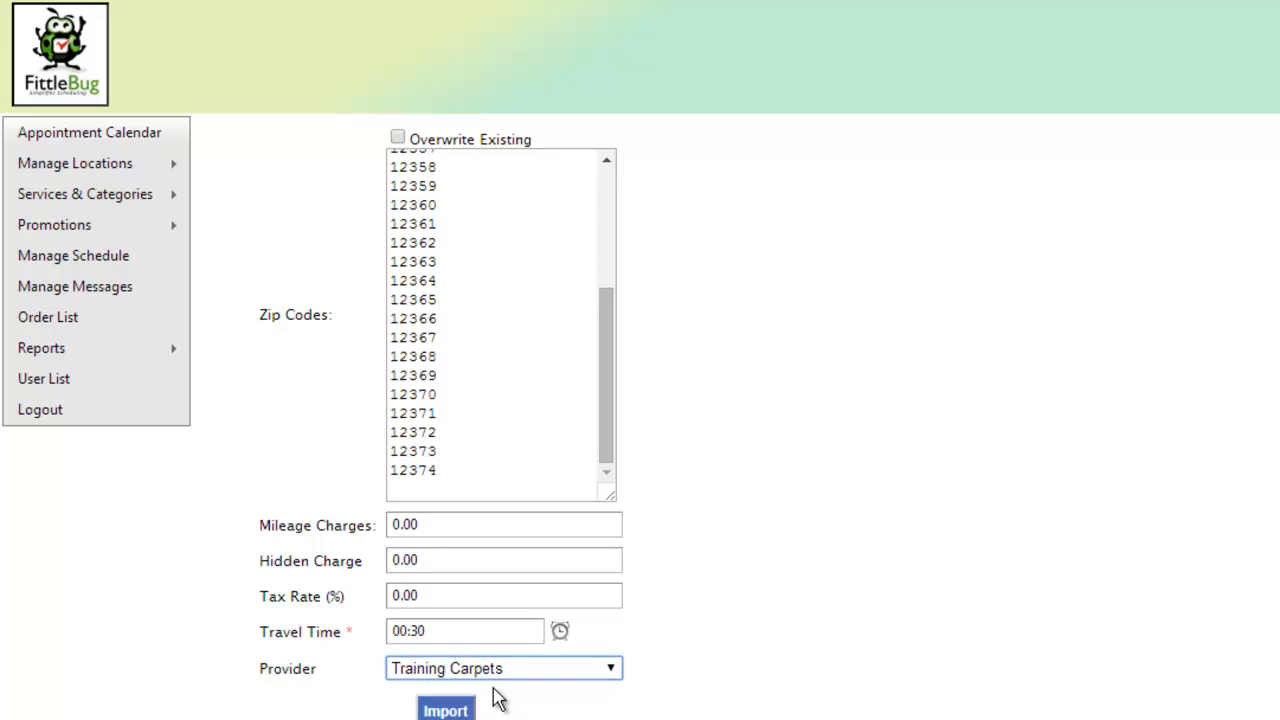
{"action": "left_click", "coordinate": [449, 714]}
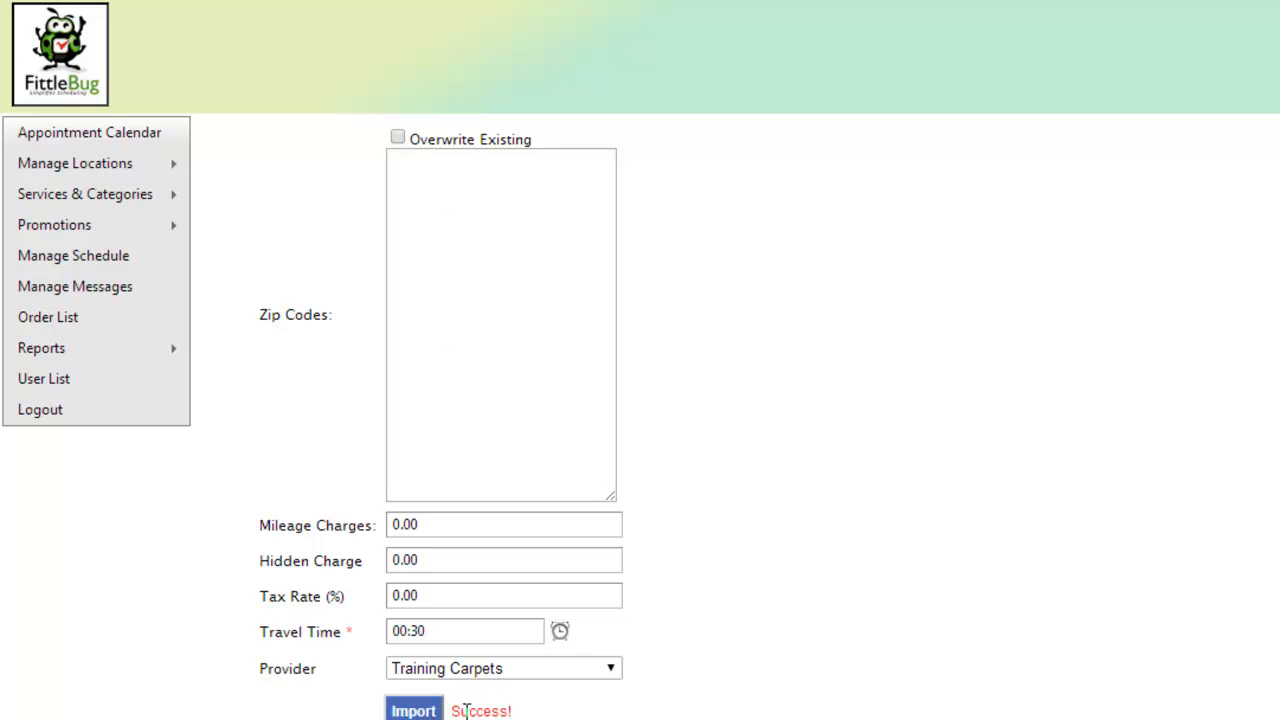
Step: Open the zip code management list and review the imported records with their travel times, charges and provider
{"action": "mouse_move", "coordinate": [140, 170]}
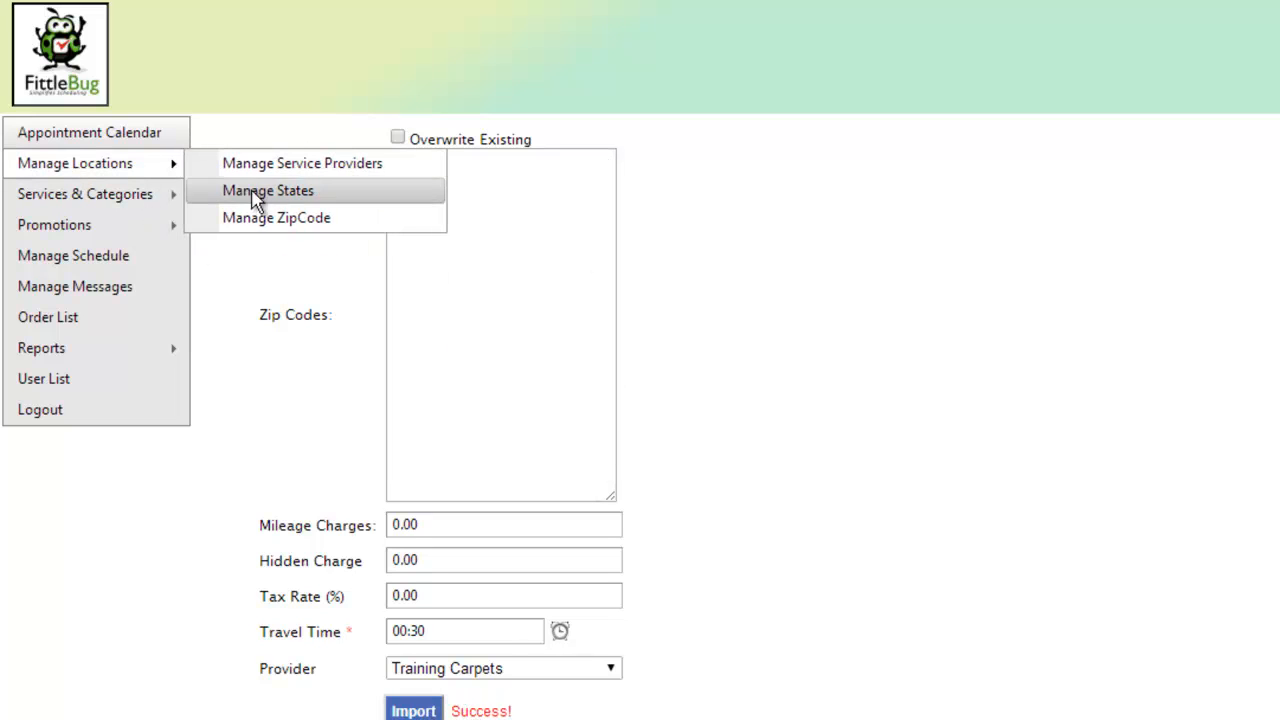
{"action": "left_click", "coordinate": [265, 223]}
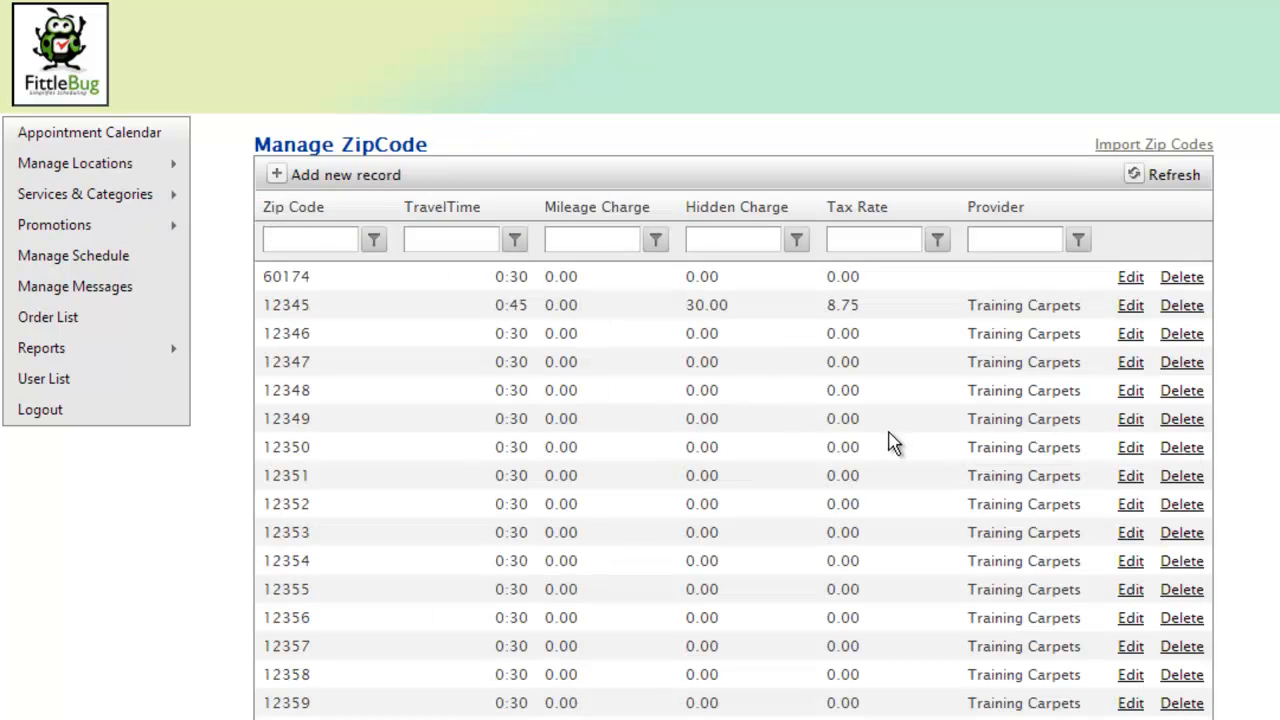
{"action": "scroll", "coordinate": [949, 423], "scroll_direction": "down", "scroll_amount": 3}
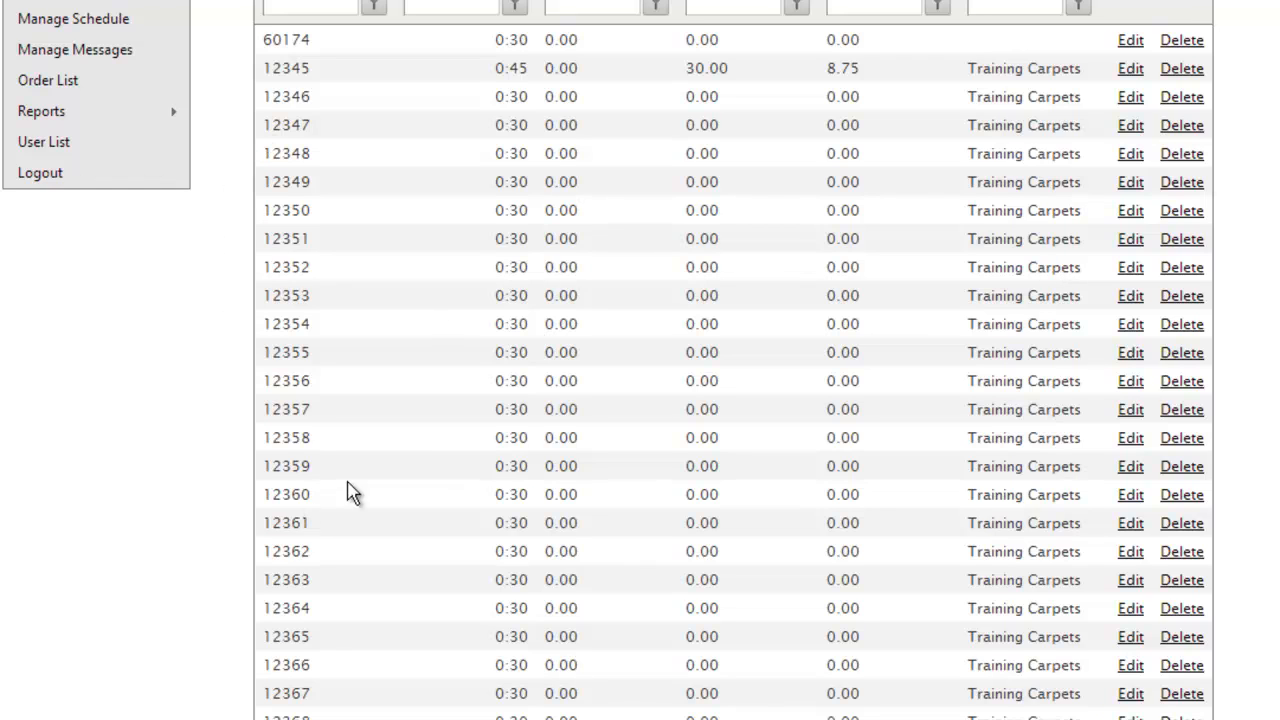
{"action": "scroll", "coordinate": [488, 512], "scroll_direction": "up", "scroll_amount": 2}
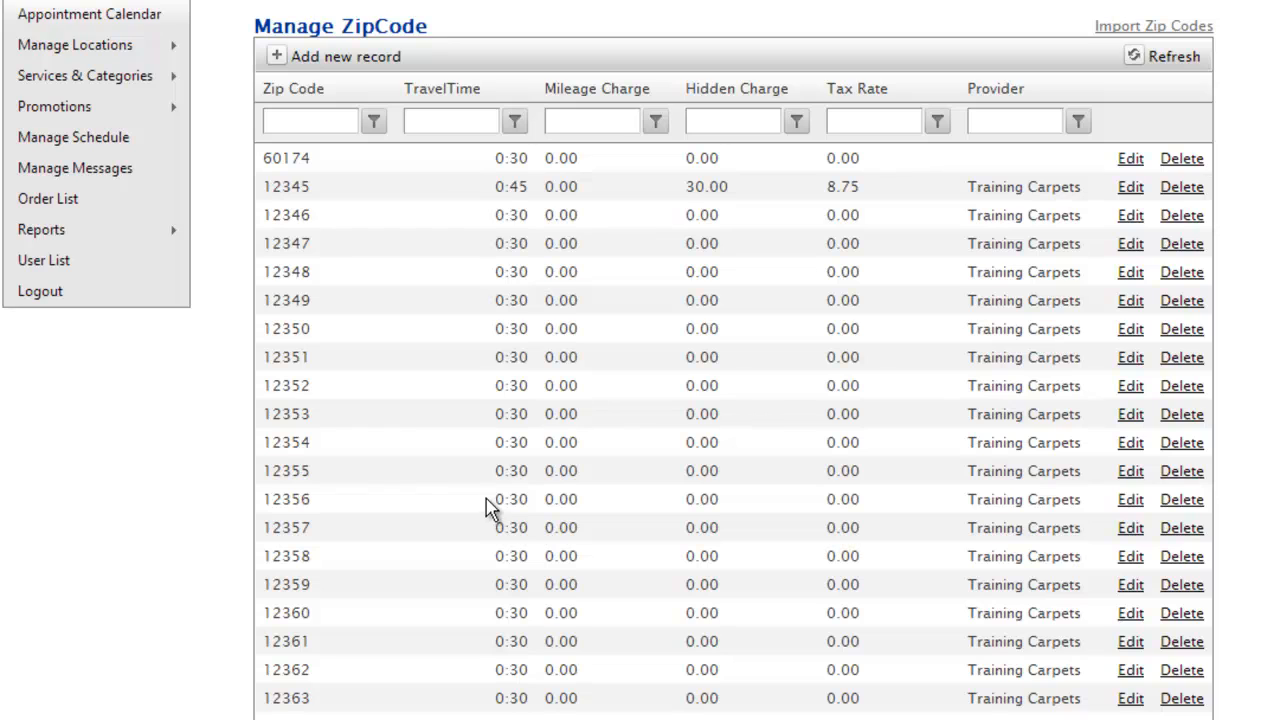